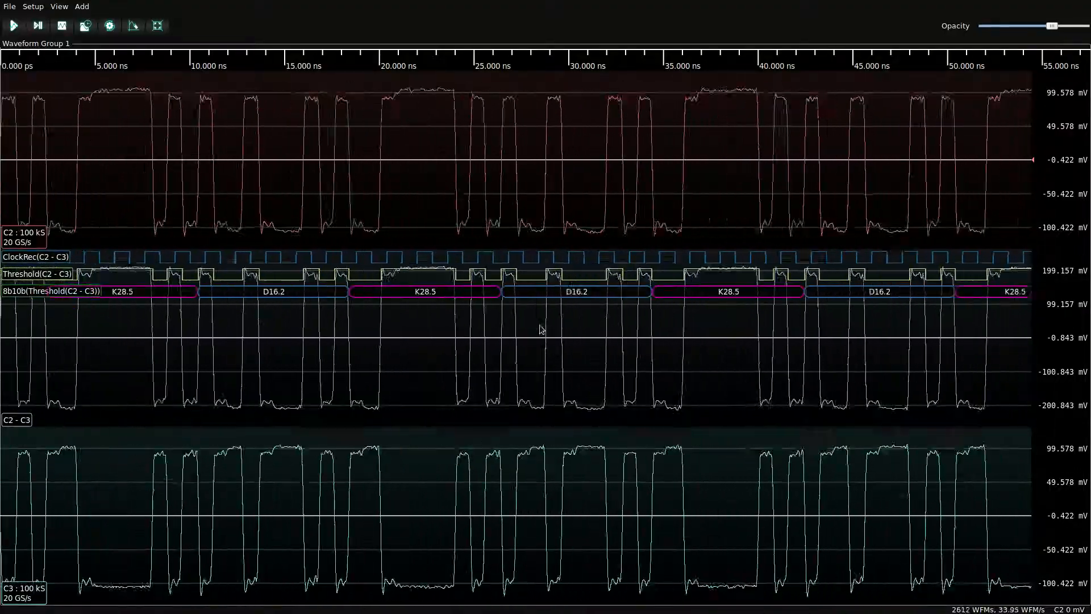
Create an eye pattern of the C2 - C3 waveform using ClockRec(C2 - C3) as its clock
right_click(546, 325)
mouse_move(625, 303)
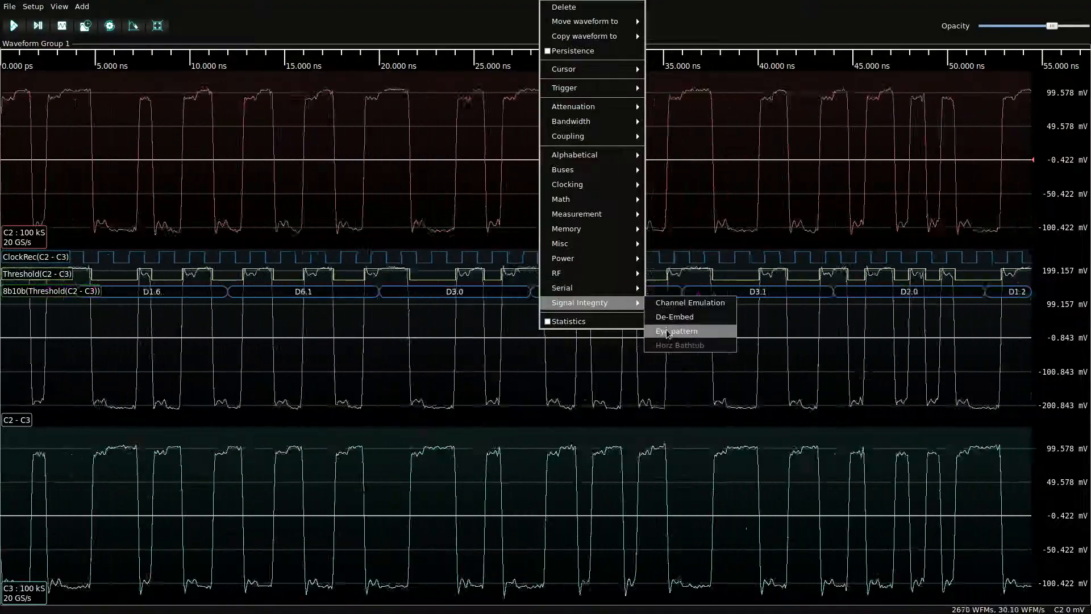
click(676, 331)
click(546, 306)
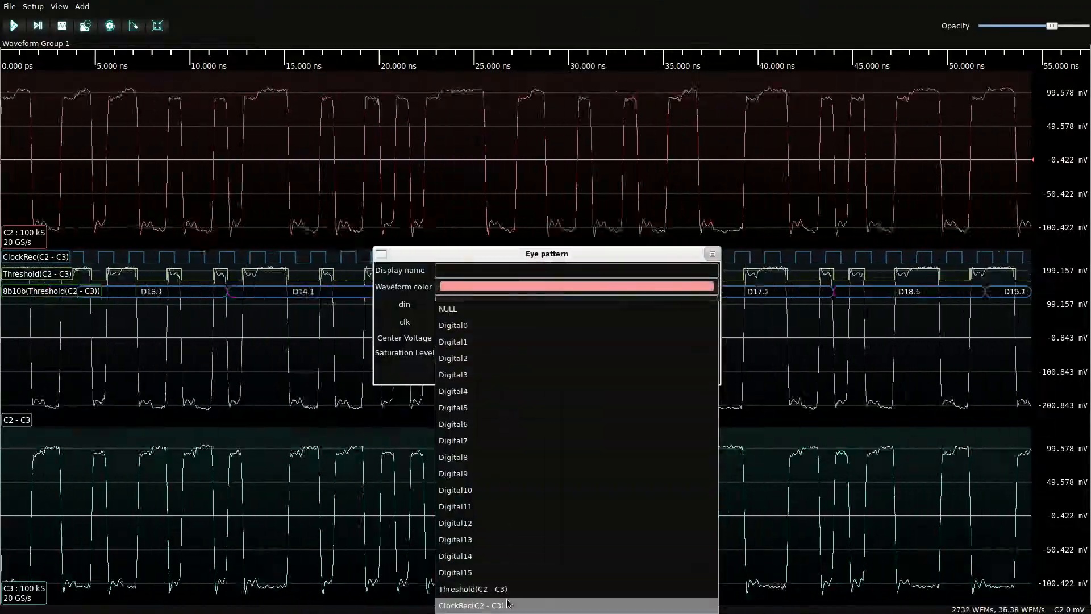
click(472, 602)
click(636, 370)
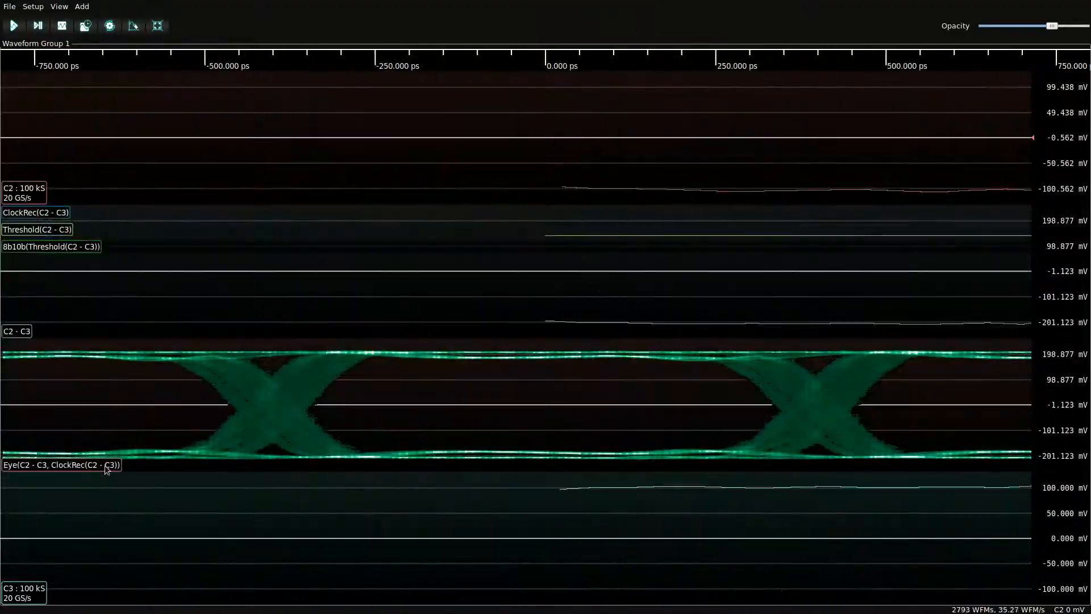
Move the eye pattern into its own waveform group beside Waveform Group 1 and widen the original group's time scale to about 40 ns
drag(106, 466, 977, 364)
scroll(395, 270, down, 6)
scroll(396, 273, down, 3)
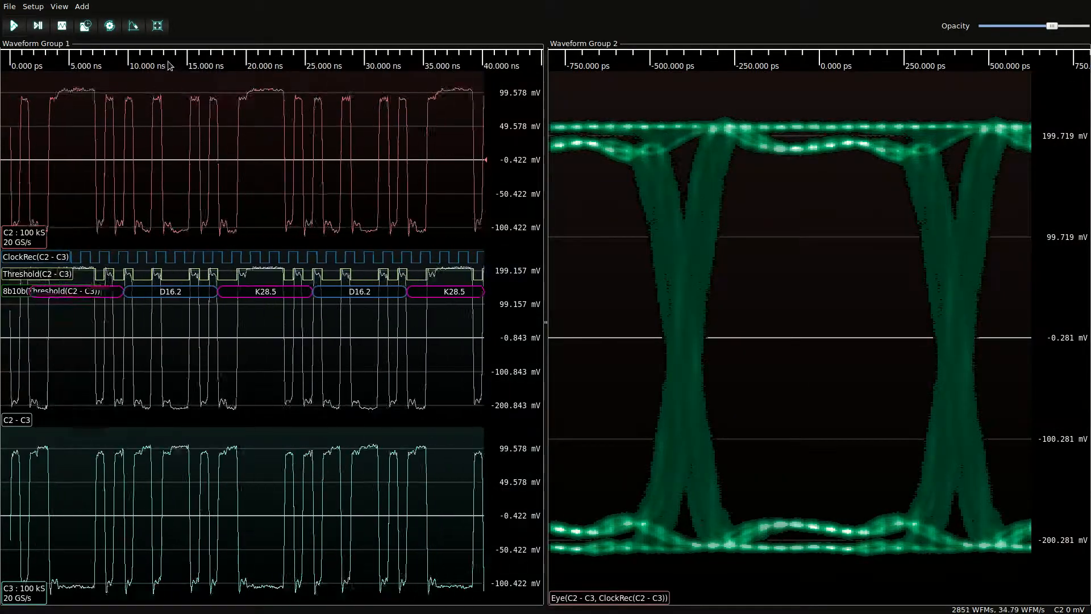
Set the eye pattern color ramp to KRain
click(59, 6)
mouse_move(85, 20)
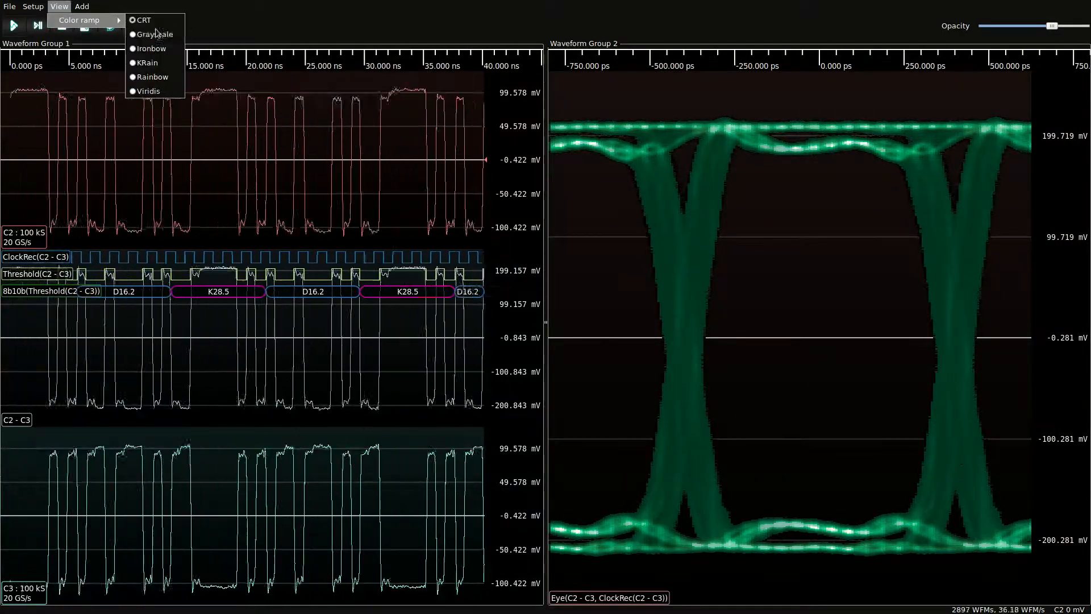
click(172, 64)
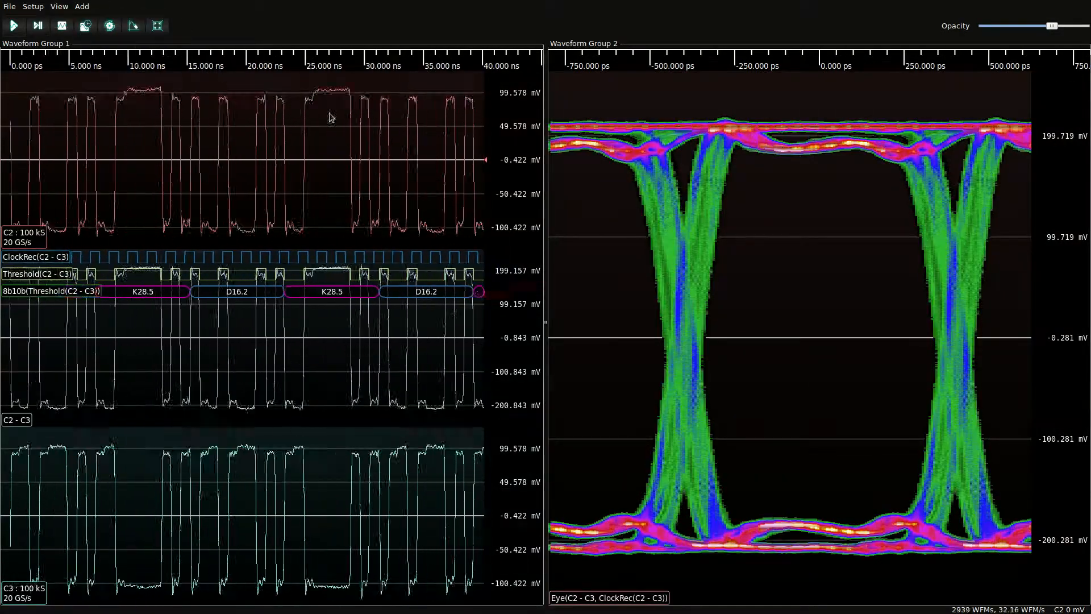
Apply a De-Embed filter to the C2 waveform using the S-parameter file /tmp/fl086-24sm.s2p
right_click(370, 137)
mouse_move(421, 442)
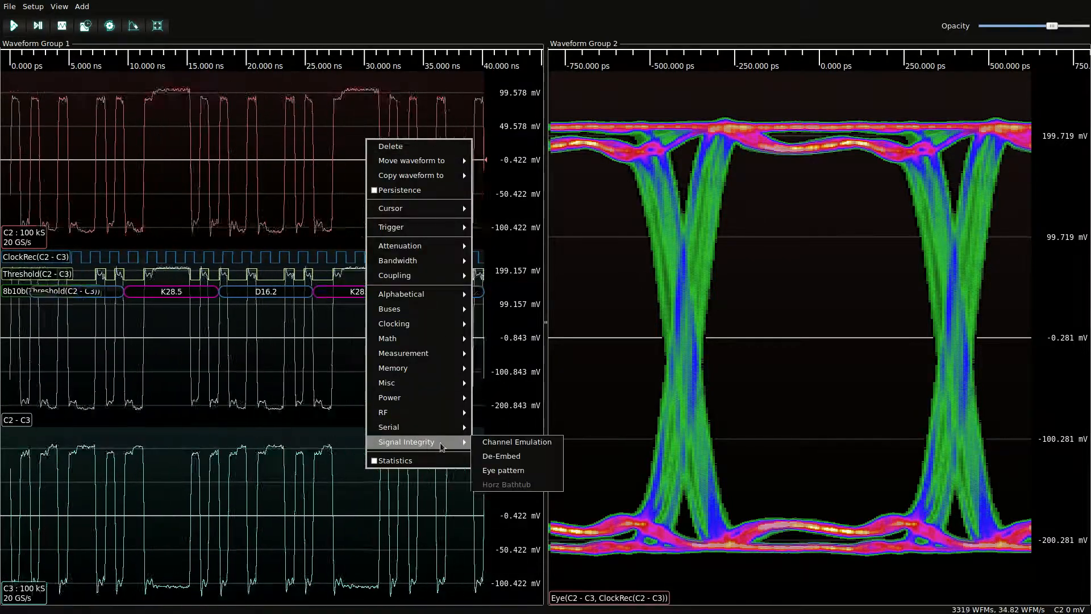
click(523, 458)
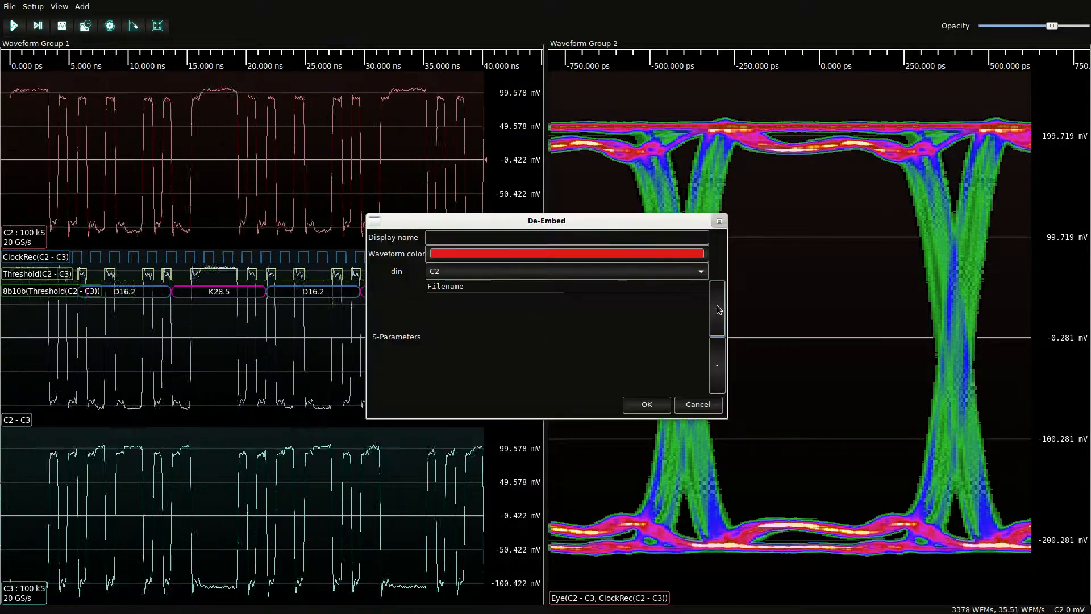
click(689, 294)
click(216, 227)
scroll(400, 358, down, 2)
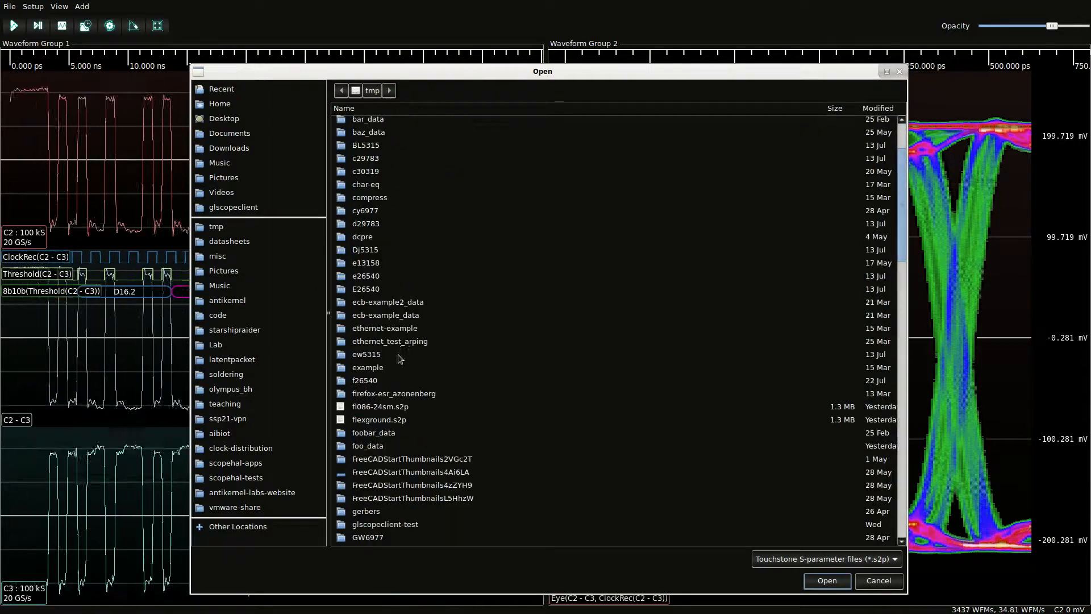
double_click(380, 407)
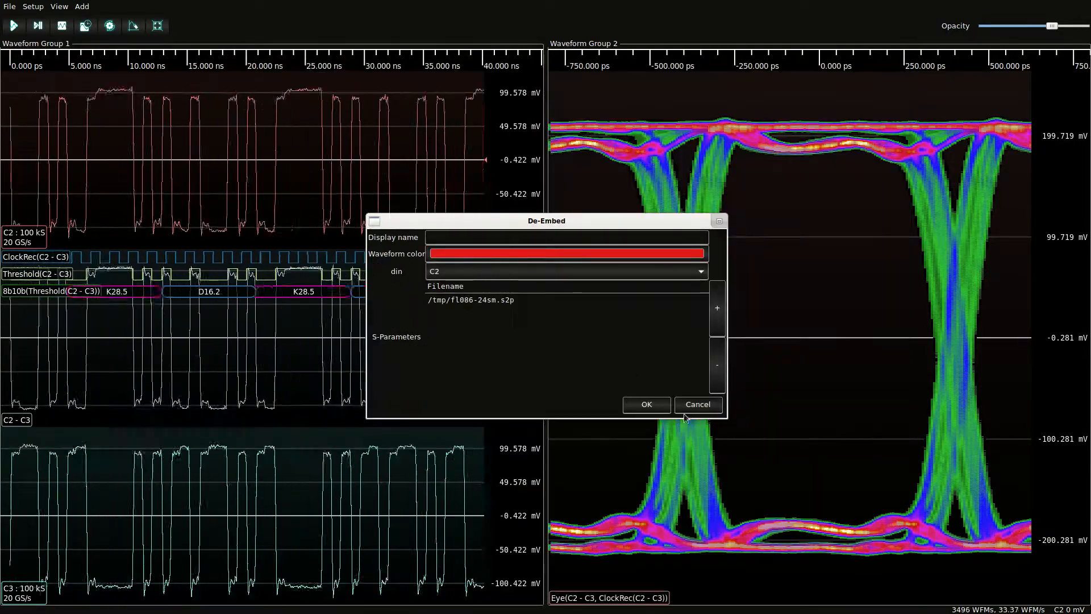
click(659, 408)
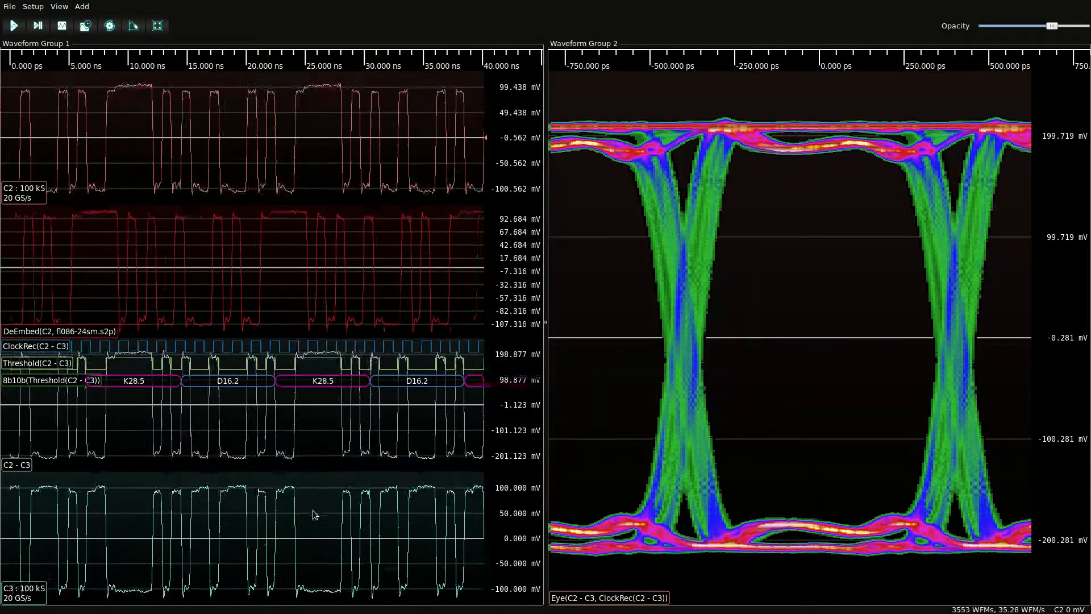
Apply a De-Embed filter to the C3 waveform using the S-parameter file fl086-24sm.s2p from the tmp folder
right_click(339, 535)
mouse_move(386, 519)
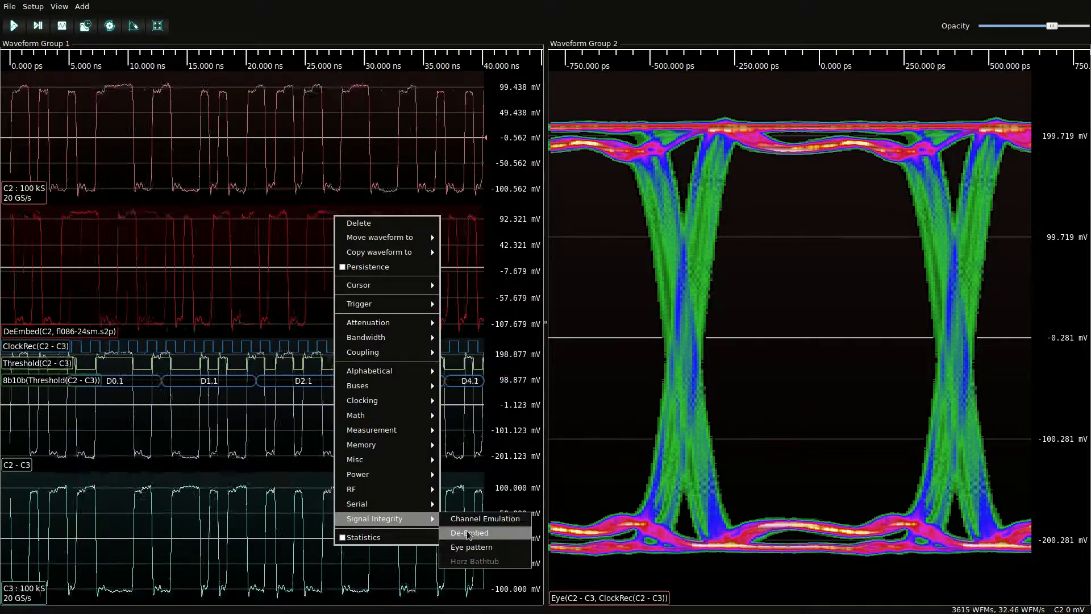
click(471, 532)
click(718, 307)
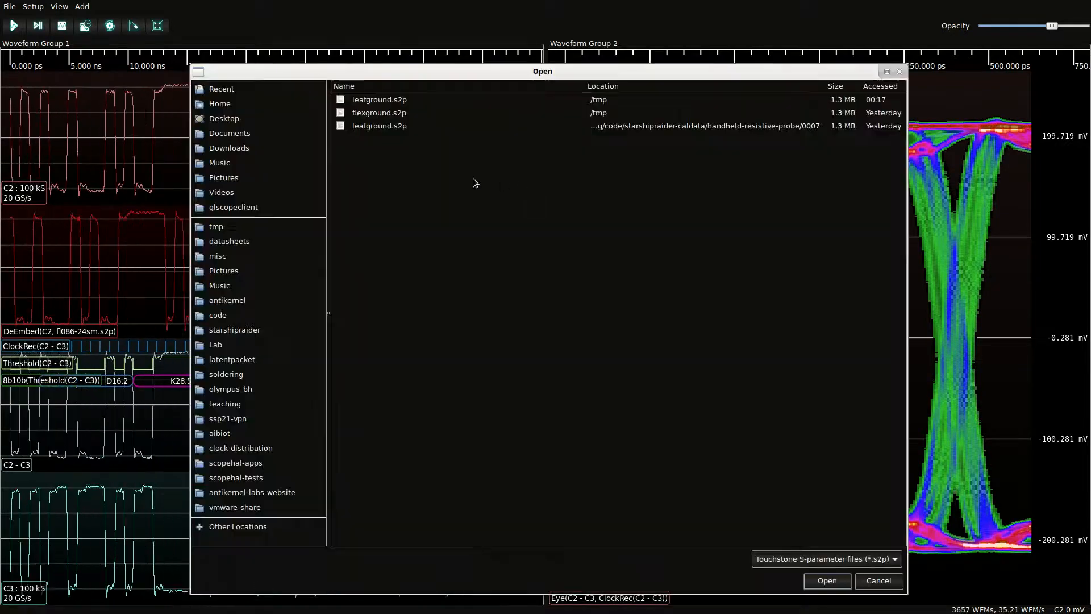
click(228, 229)
double_click(375, 501)
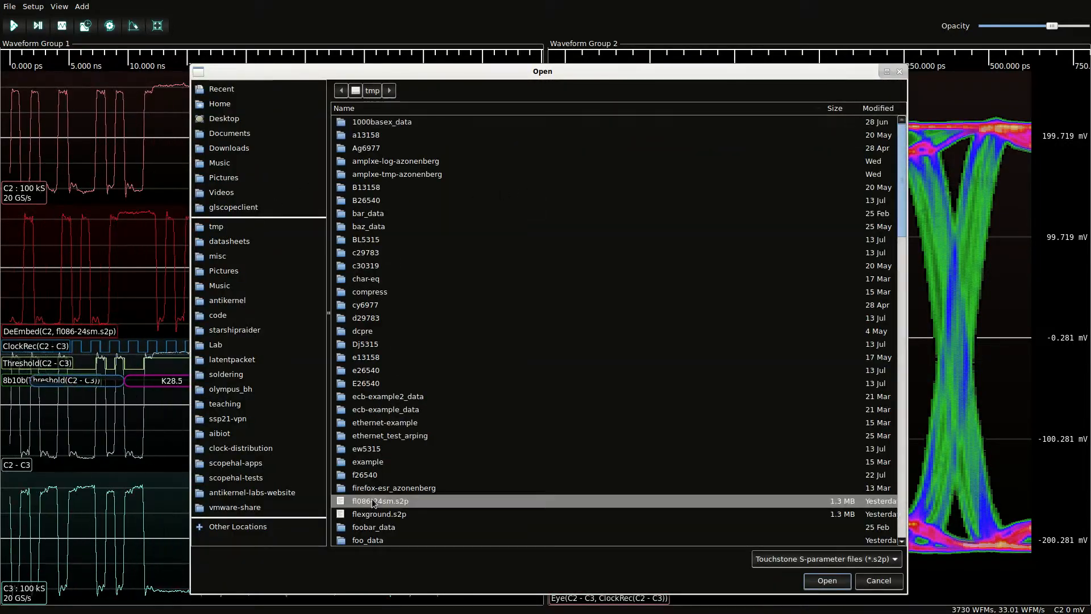
click(647, 402)
Subtract the de-embedded C3 waveform from the de-embedded C2 waveform
right_click(360, 228)
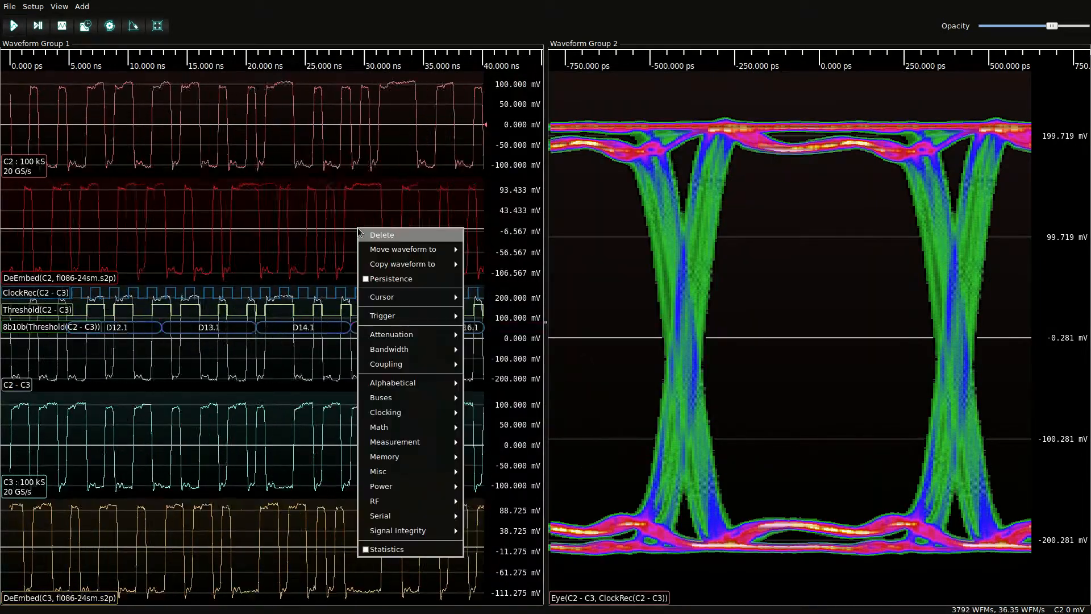
mouse_move(409, 427)
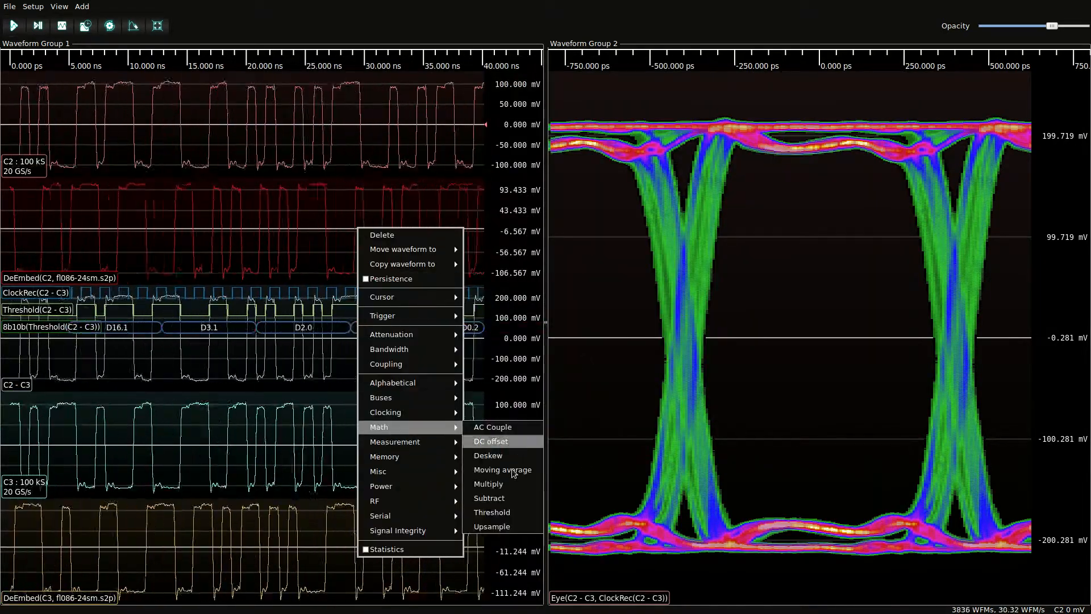
click(489, 497)
click(554, 319)
click(563, 435)
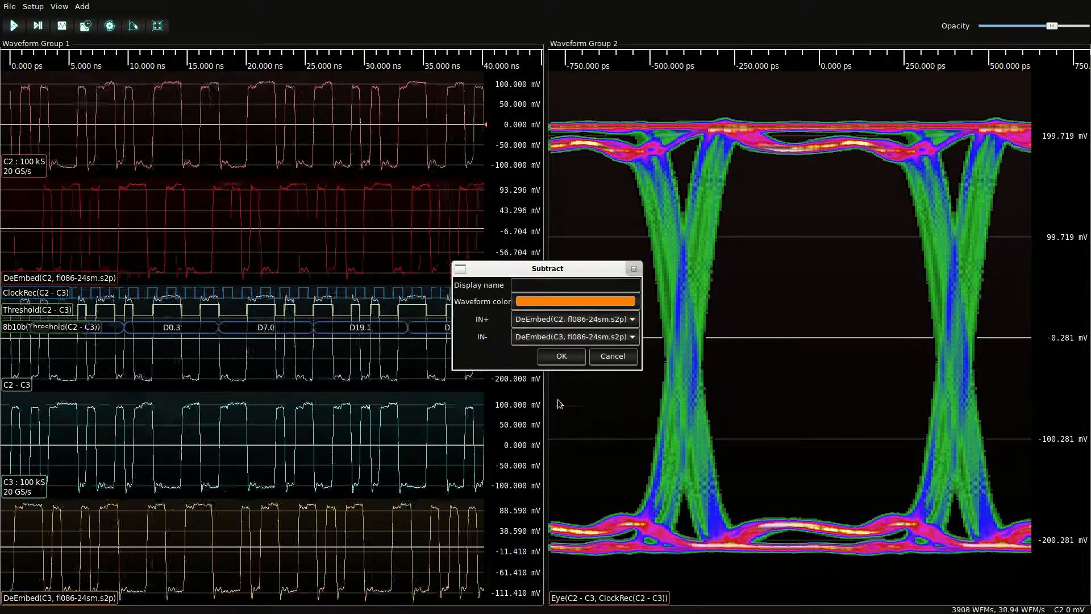
click(558, 356)
Delete the individual de-embedded C2 and C3 waveforms from Waveform Group 1, keeping their difference
right_click(300, 201)
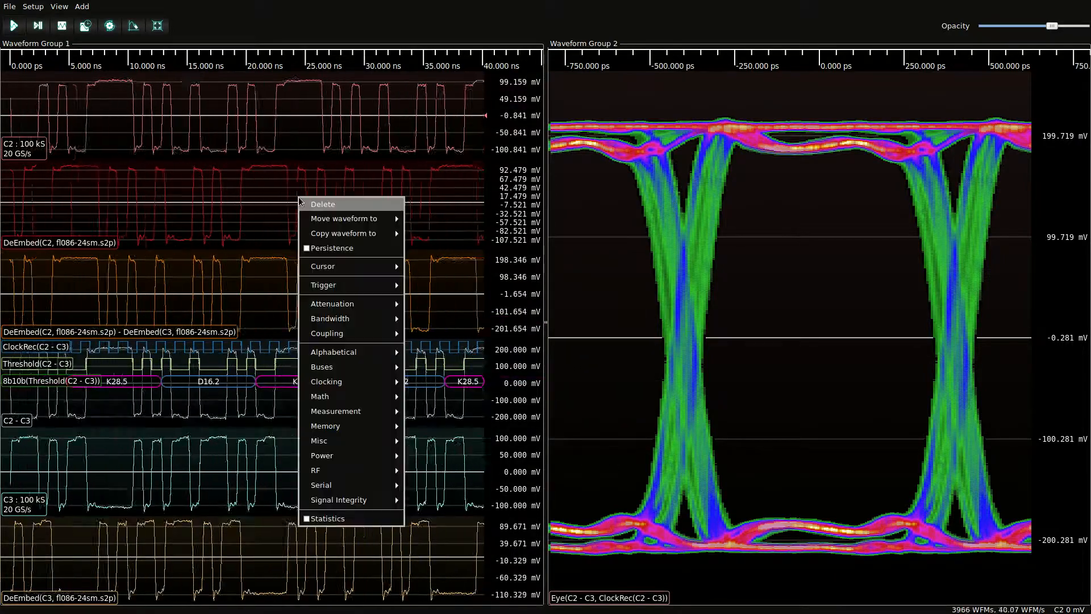
click(315, 208)
right_click(328, 526)
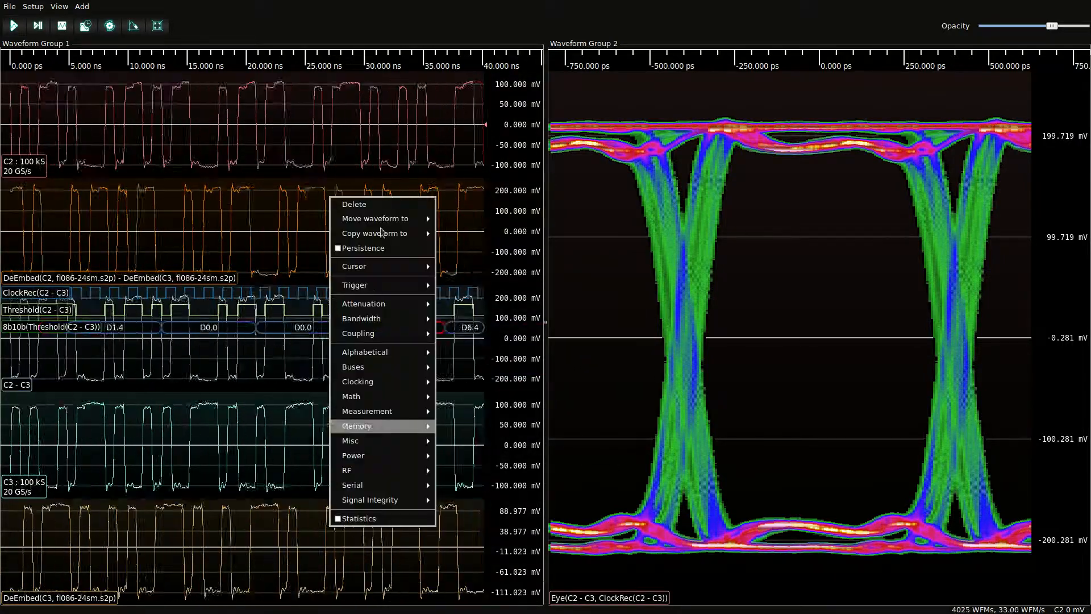
click(338, 203)
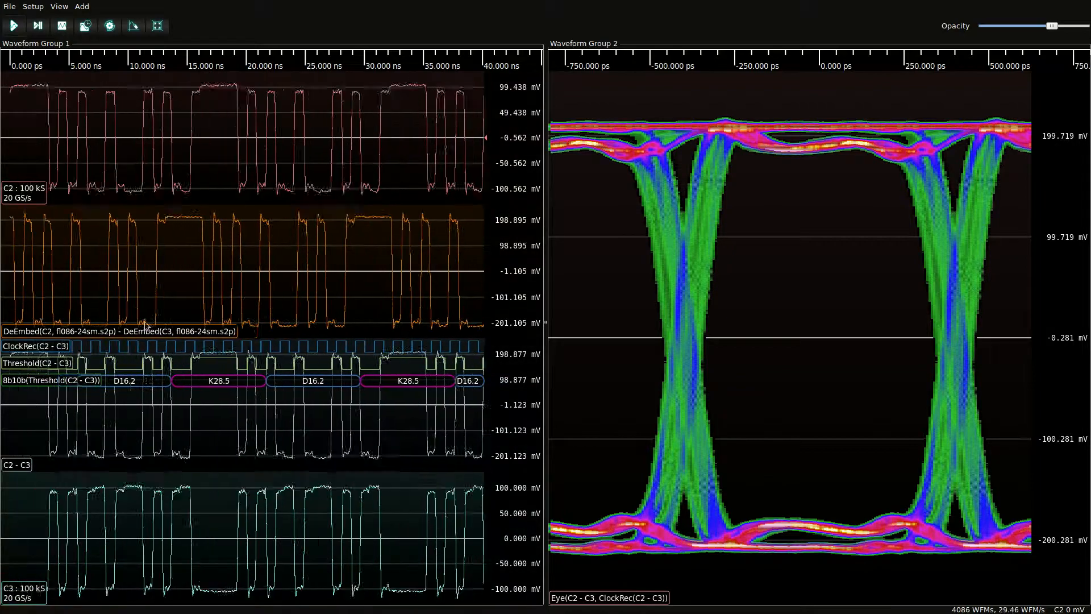
Add PLL clock recovery to the de-embedded difference waveform with a 1.25 G symbol rate and zero threshold
right_click(249, 273)
mouse_move(285, 456)
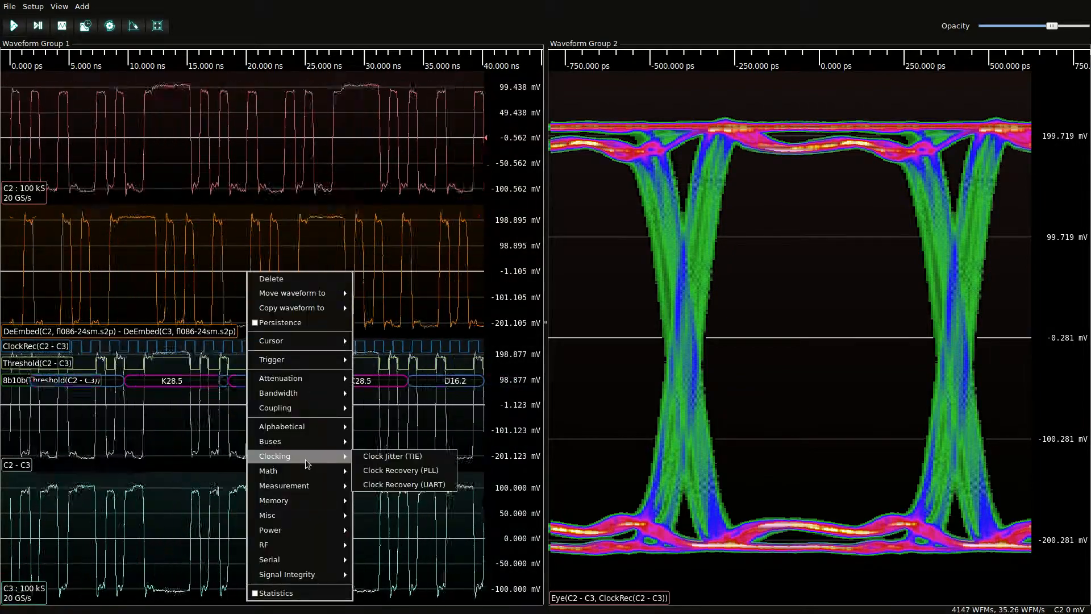
click(393, 468)
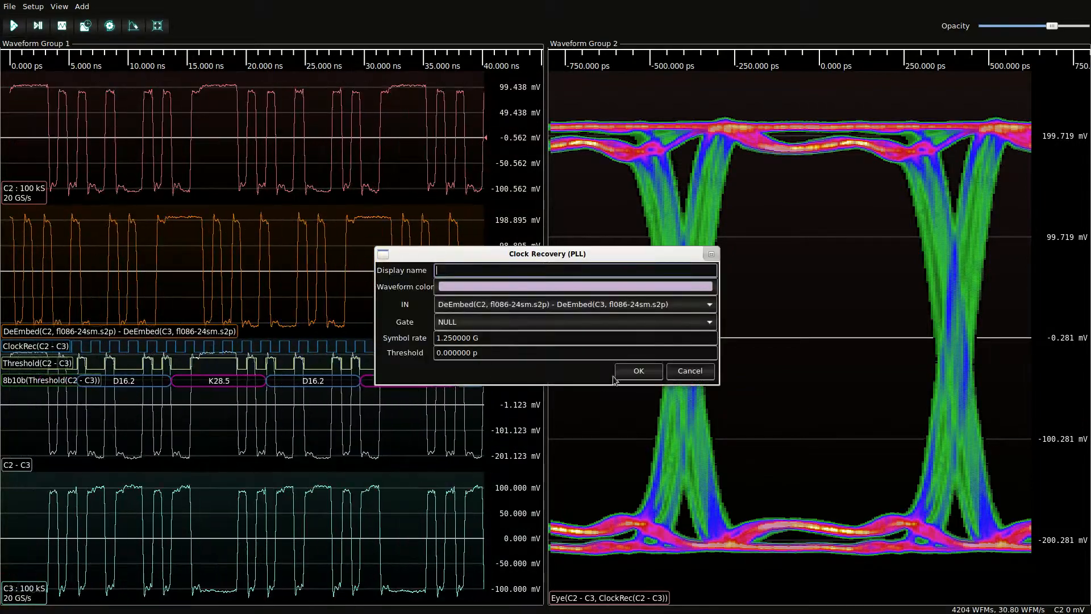
click(631, 370)
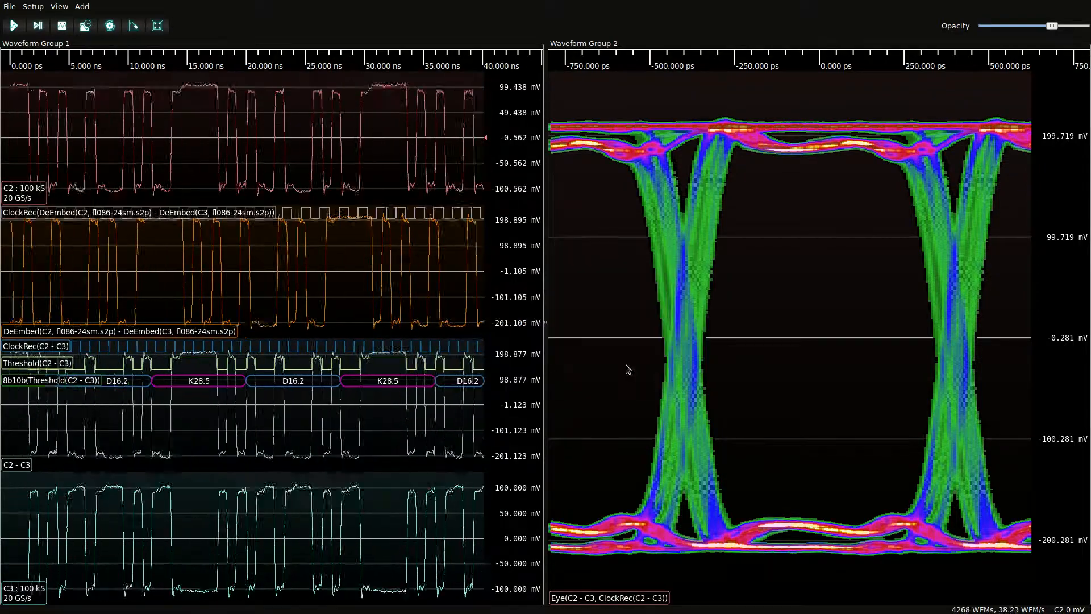
Create an eye pattern named DeEmbeddedEye from the de-embedded difference waveform, clocked by its own recovered clock
right_click(295, 254)
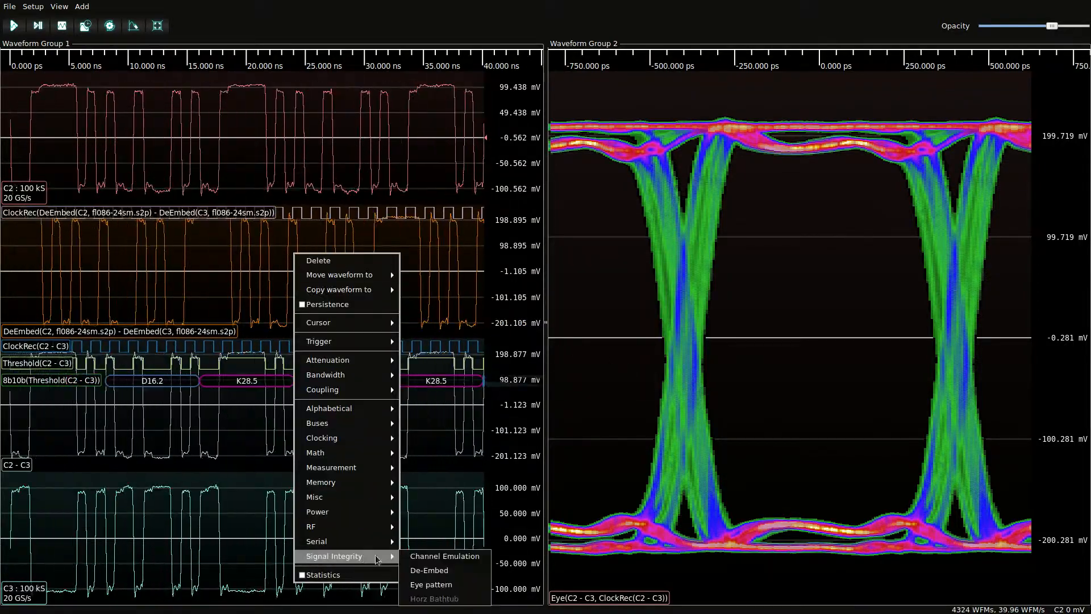
click(431, 585)
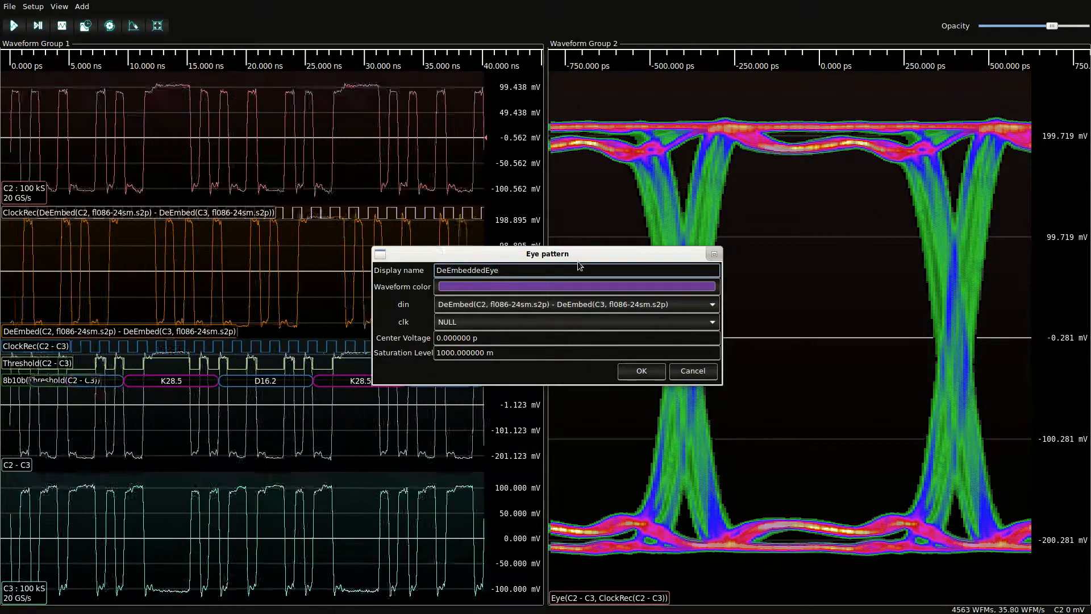
click(515, 319)
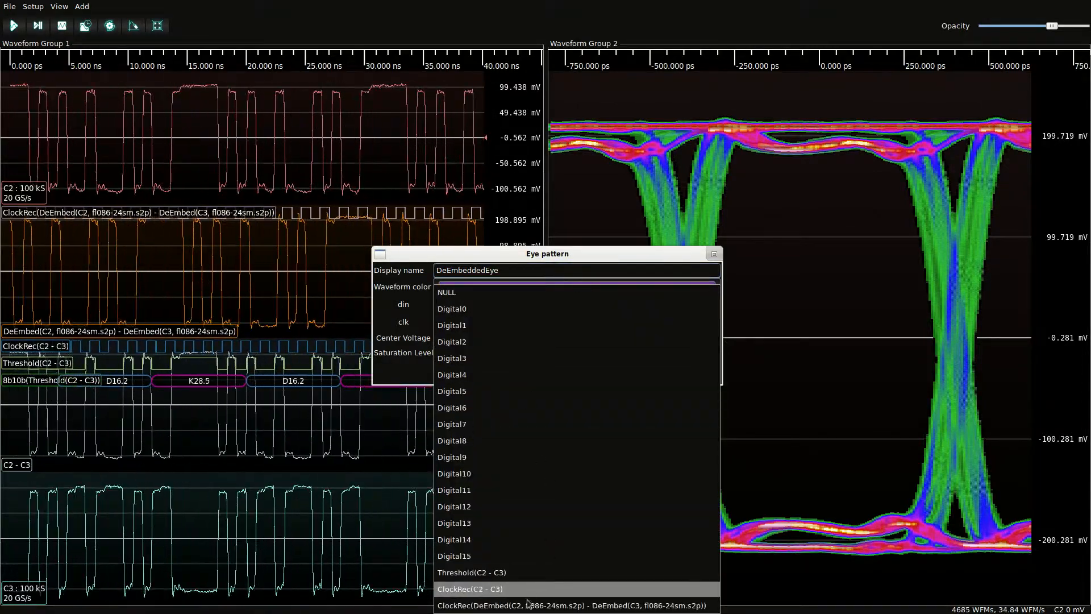
click(528, 603)
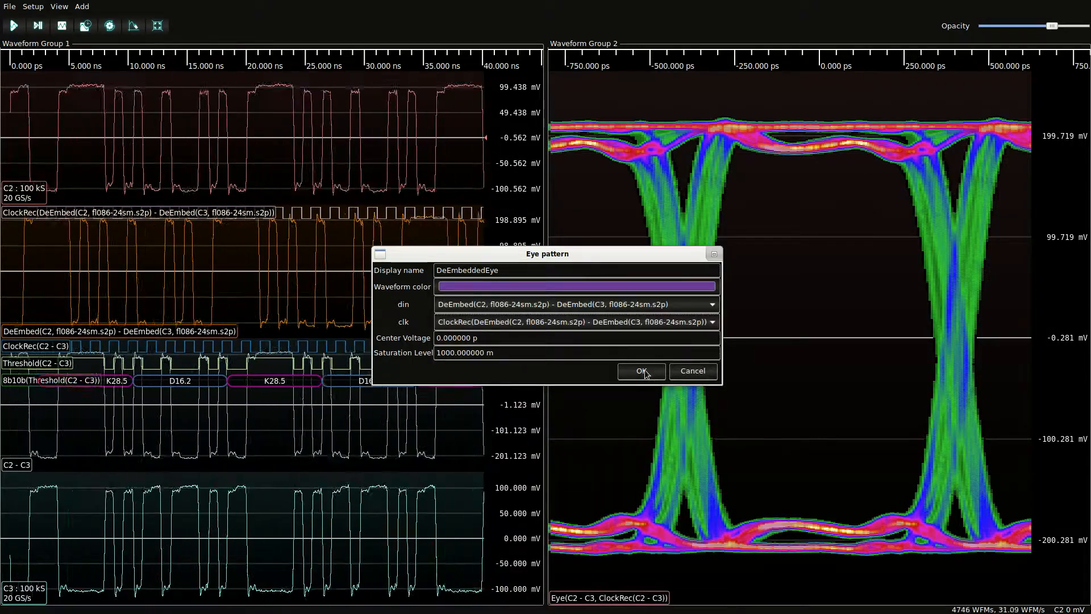
click(642, 371)
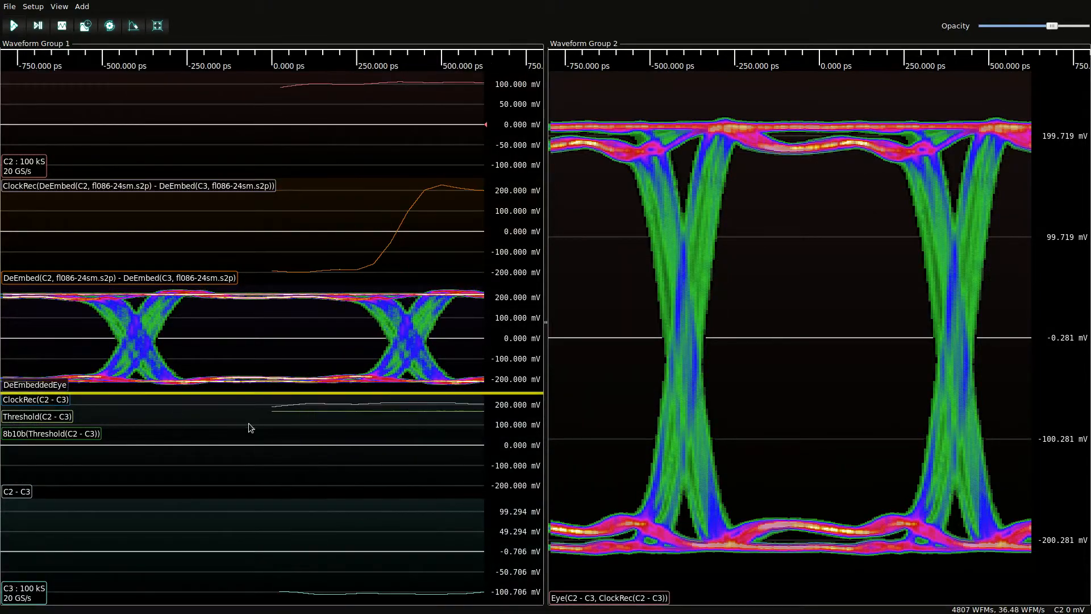
Move DeEmbeddedEye into Waveform Group 2 above the original eye and widen Waveform Group 1's time scale to about 35 ns
drag(755, 372, 755, 372)
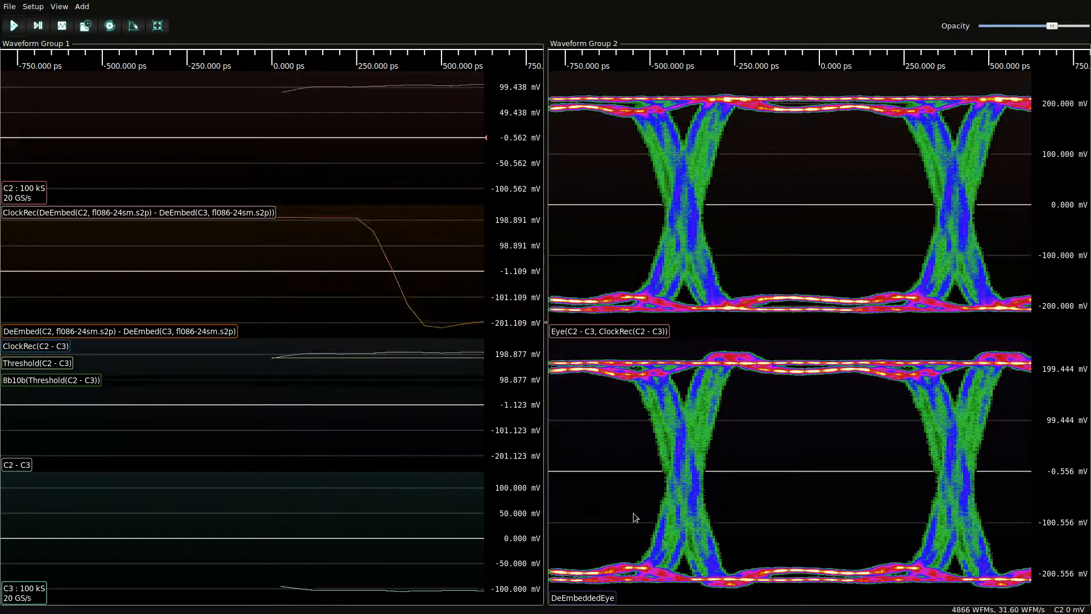
drag(738, 85, 735, 81)
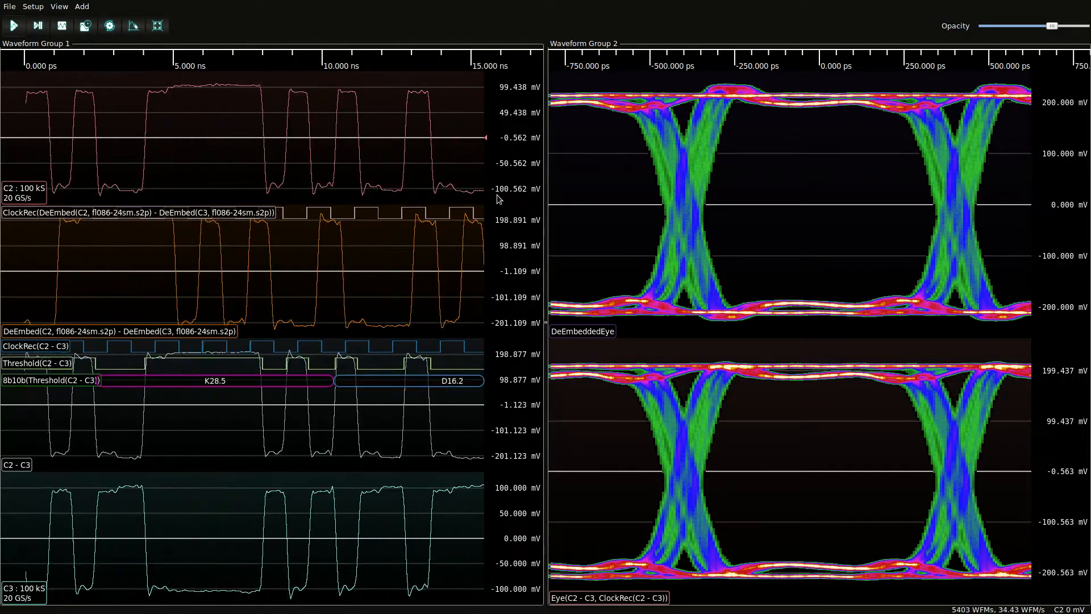
scroll(404, 201, down, 2)
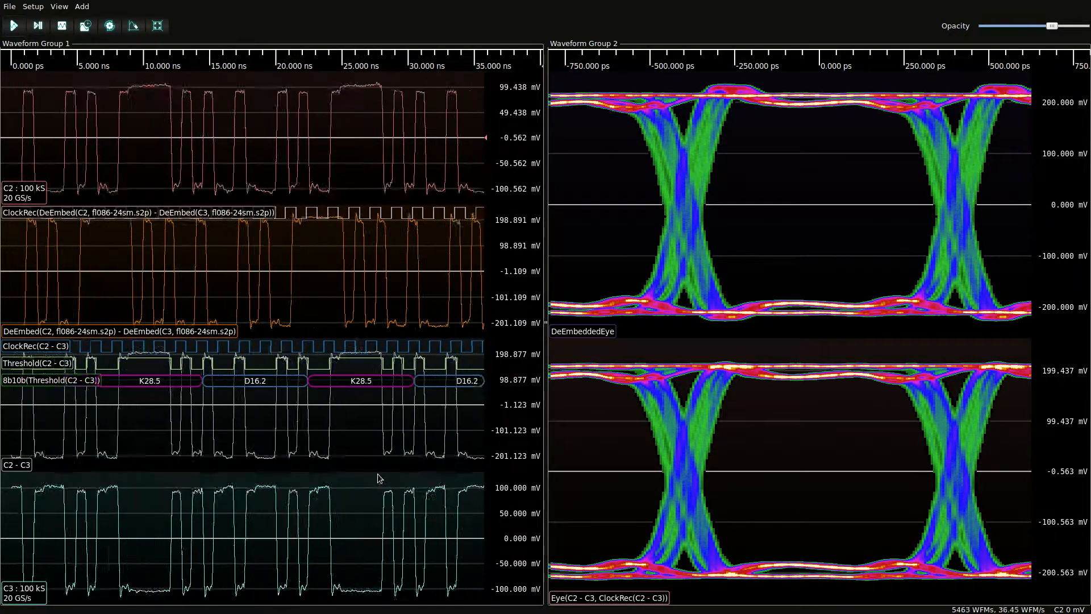
Delete the C3 waveform from Waveform Group 1 and add the C3 channel back to it
right_click(391, 532)
click(421, 214)
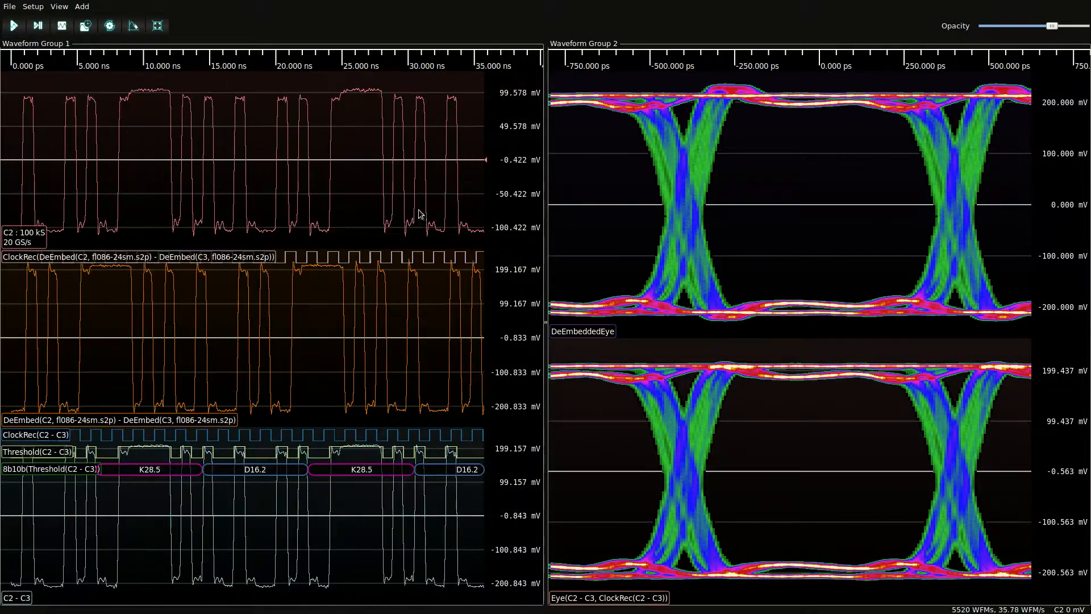
right_click(221, 144)
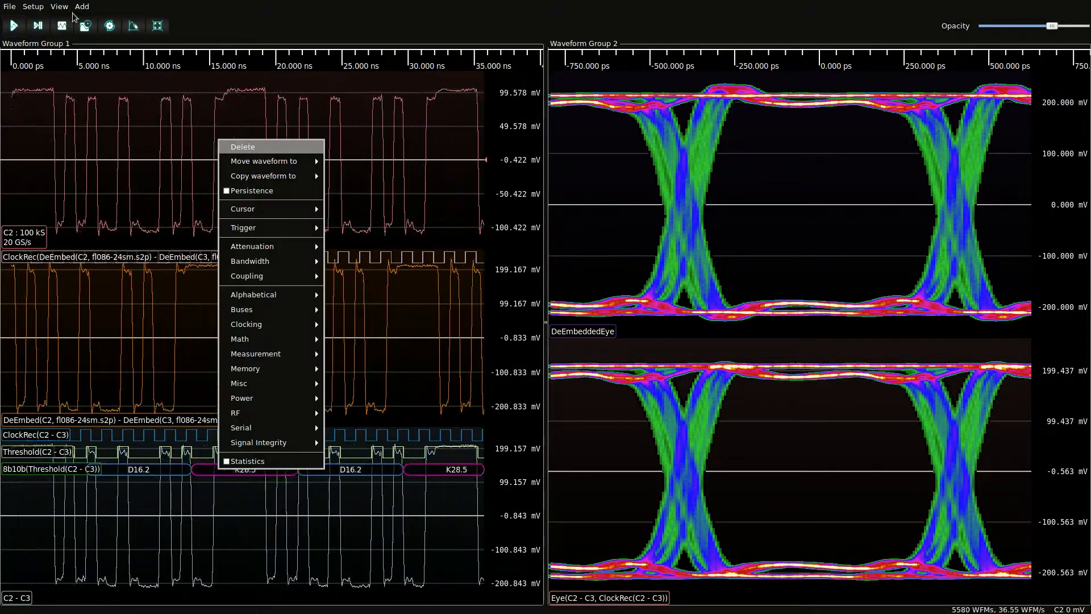
key(Escape)
click(82, 6)
click(106, 54)
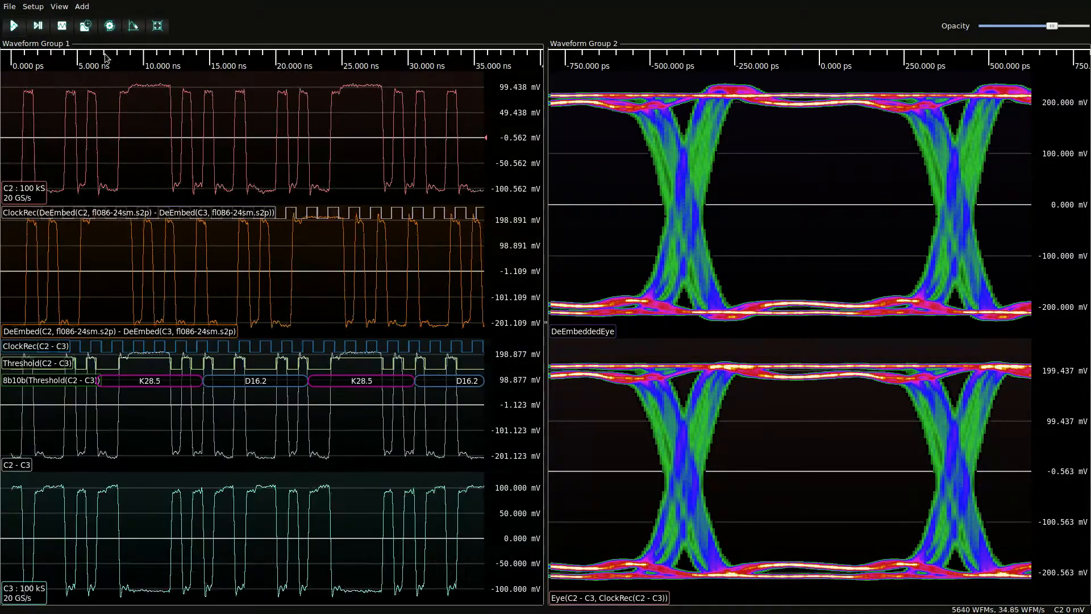
Set up a channel emulation filter on C2 and load /tmp/zground.s2p as its S-parameter file
right_click(254, 131)
mouse_move(330, 425)
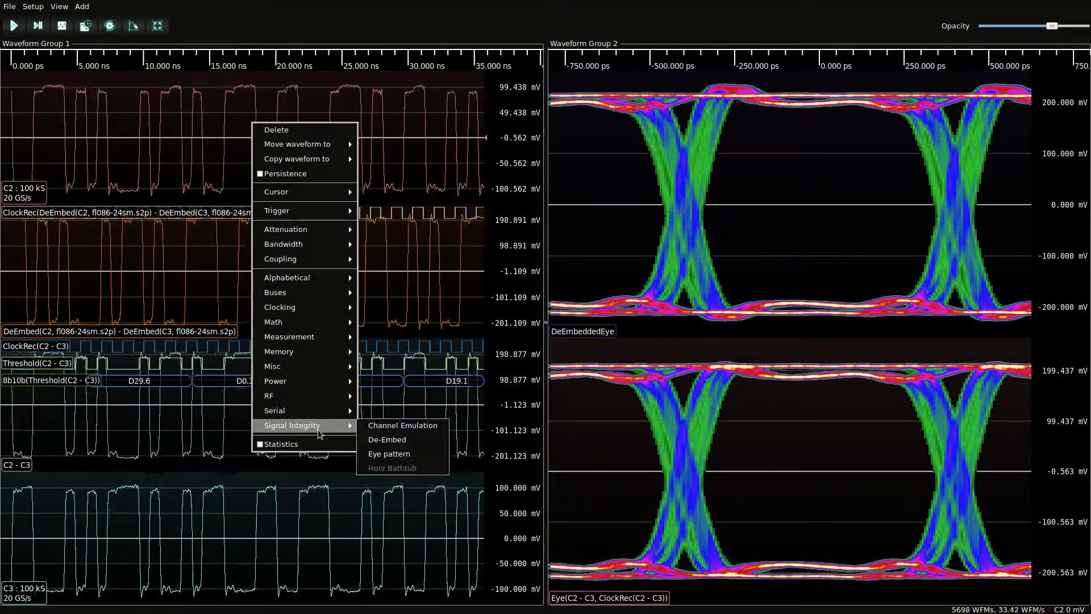
click(397, 427)
drag(536, 224, 333, 145)
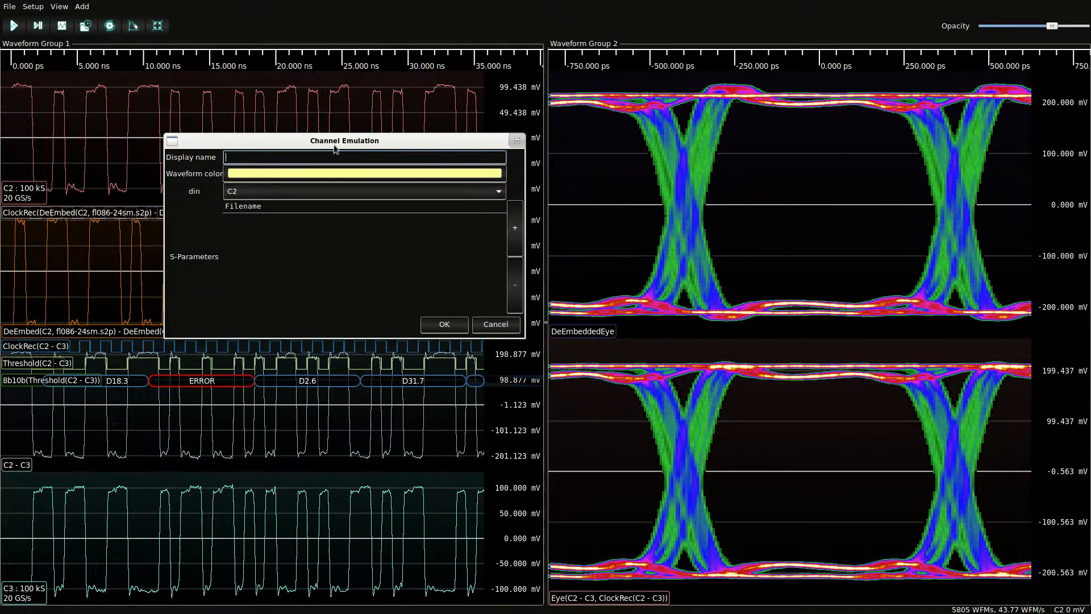
click(511, 228)
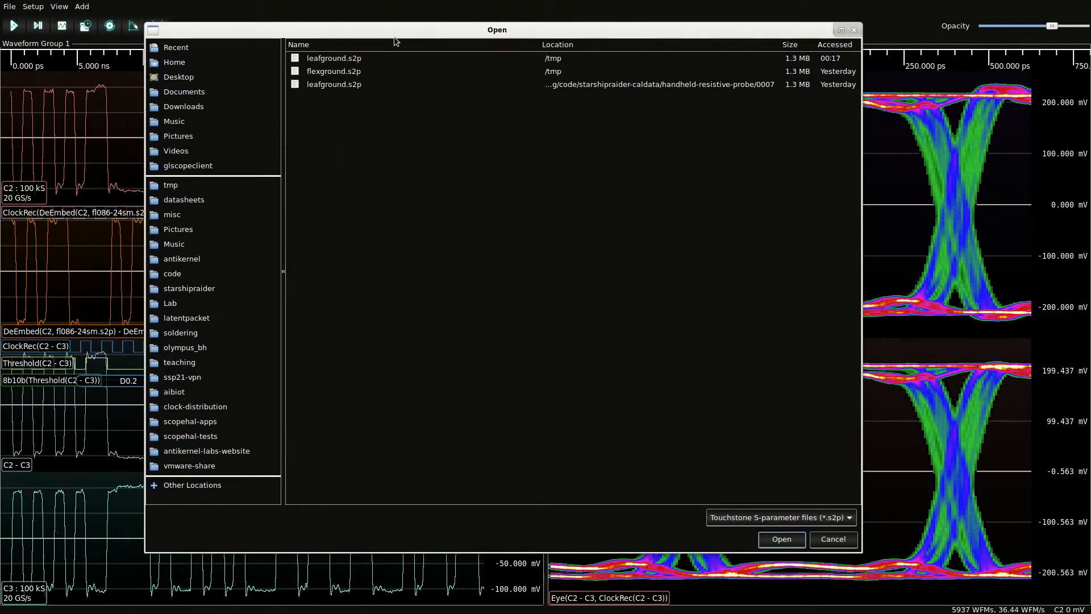
drag(395, 37, 389, 55)
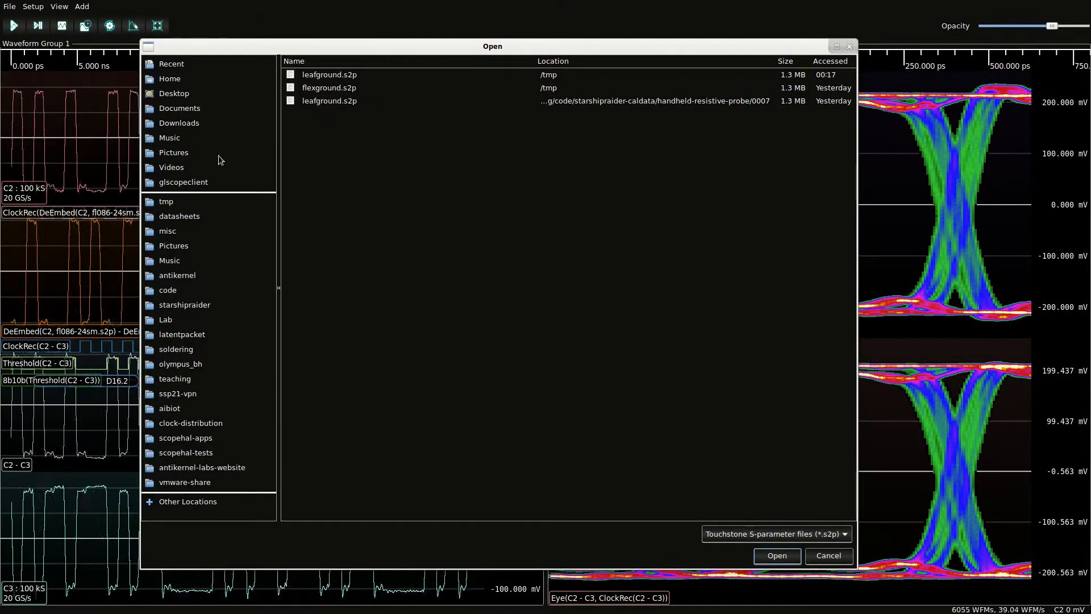
click(167, 204)
scroll(457, 332, down, 15)
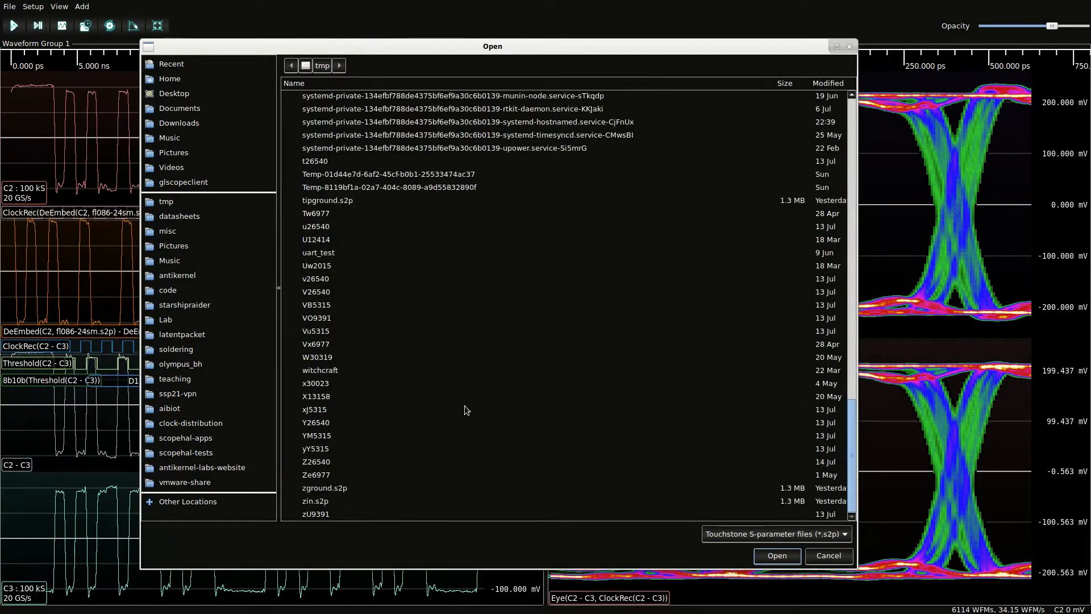
double_click(324, 489)
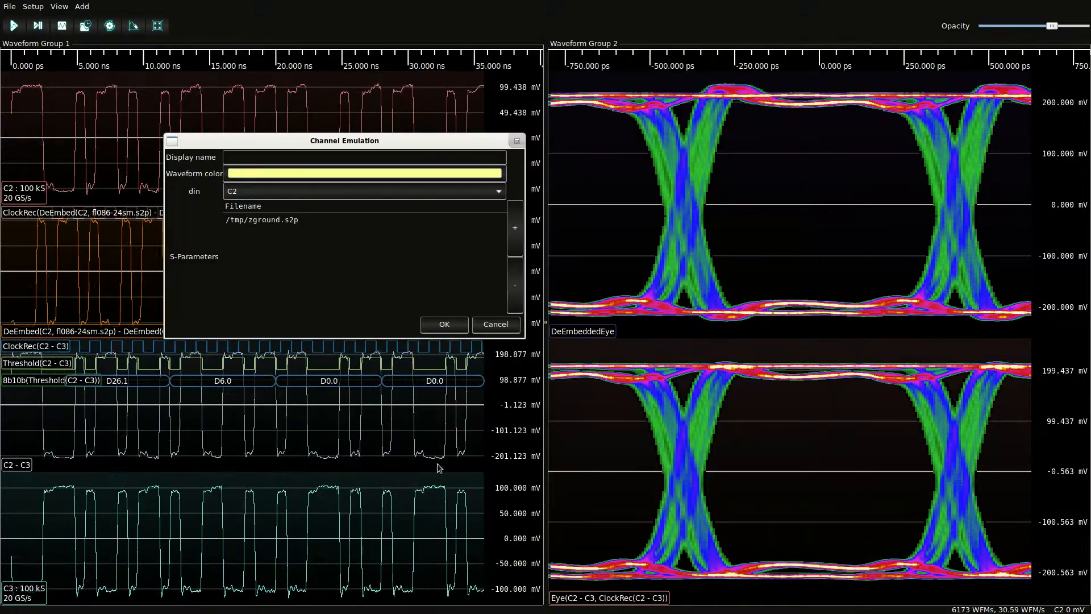
Append /tmp/fl086-24sm.s2p as a second S-parameter file in the C2 channel emulation and remove it again
click(516, 230)
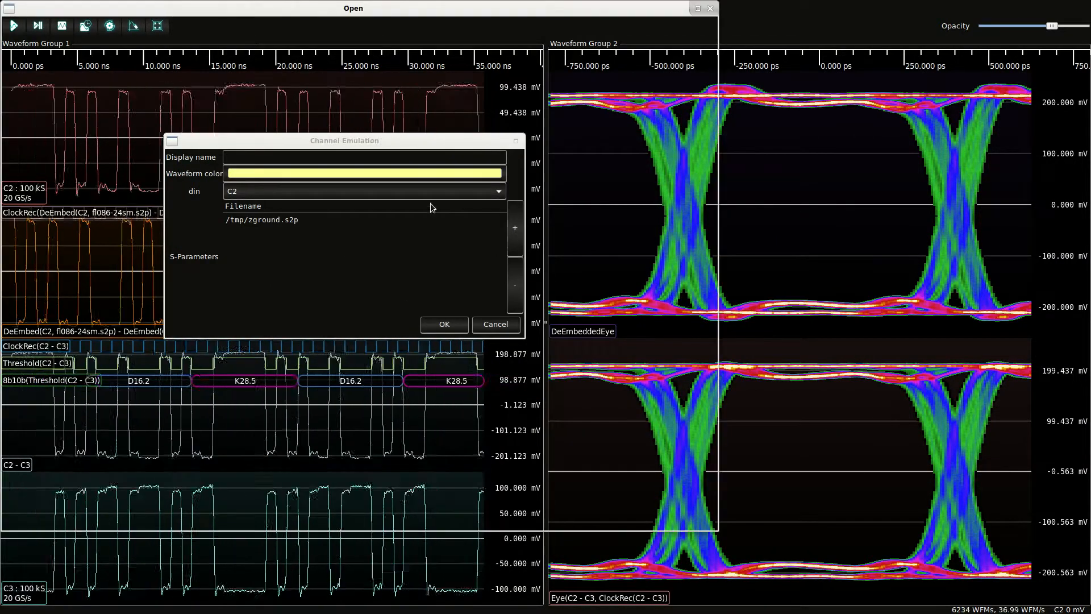
click(130, 176)
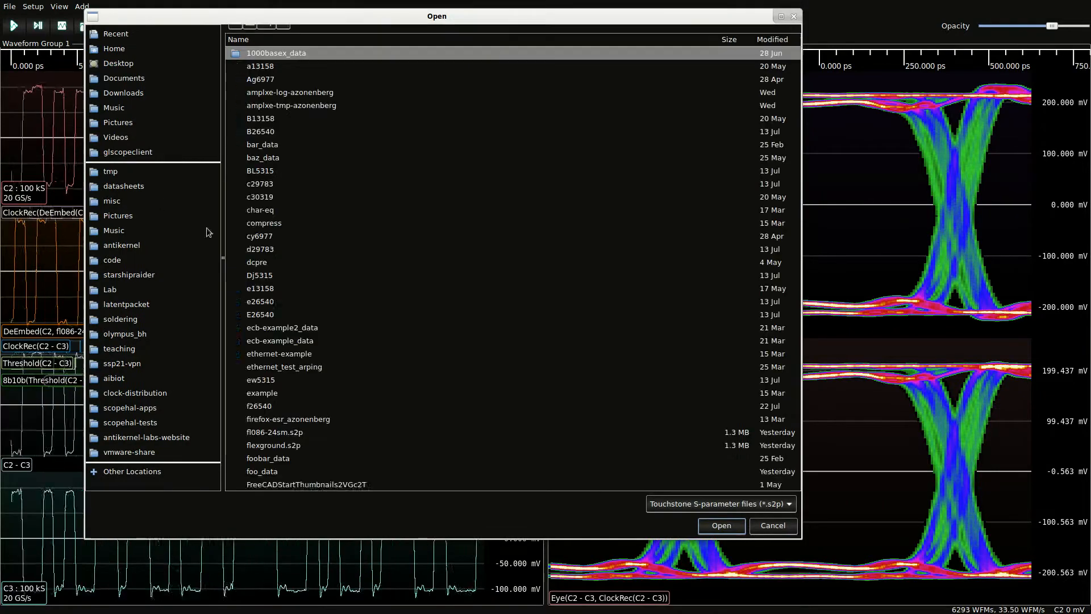
double_click(267, 446)
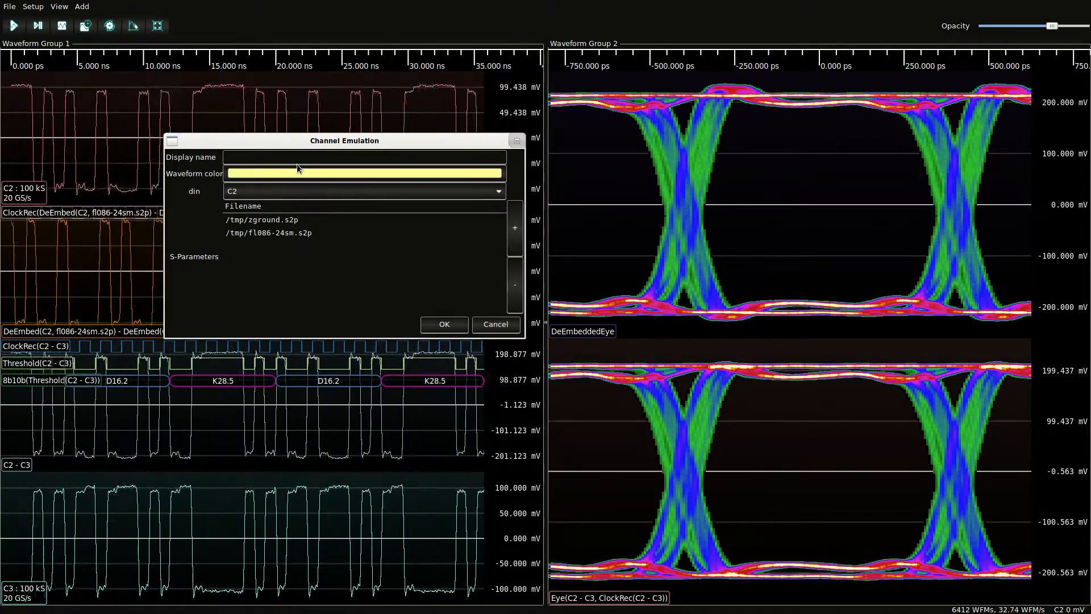
click(275, 234)
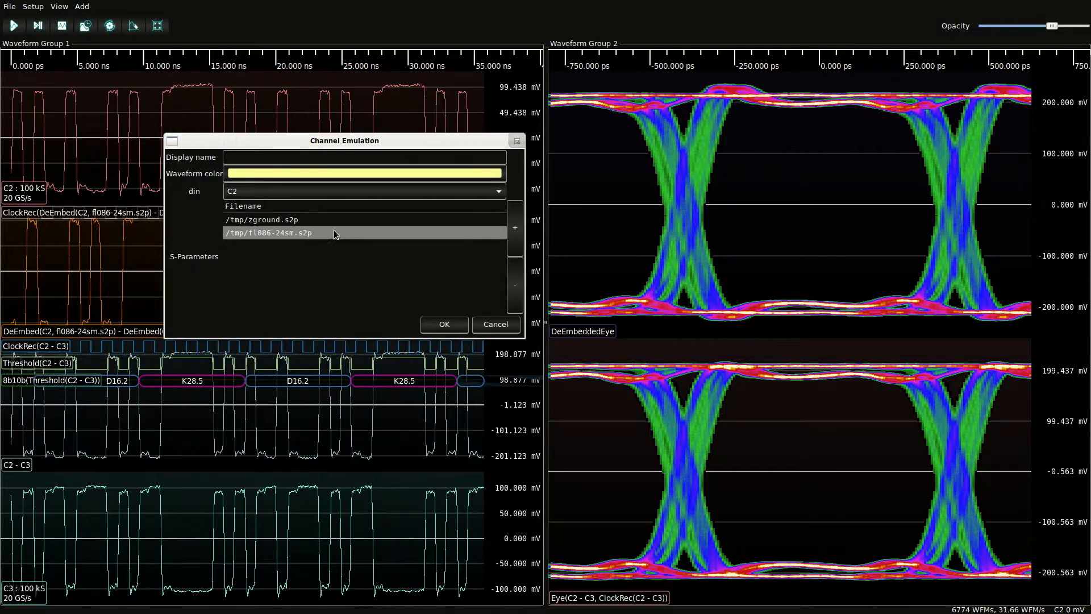
click(514, 284)
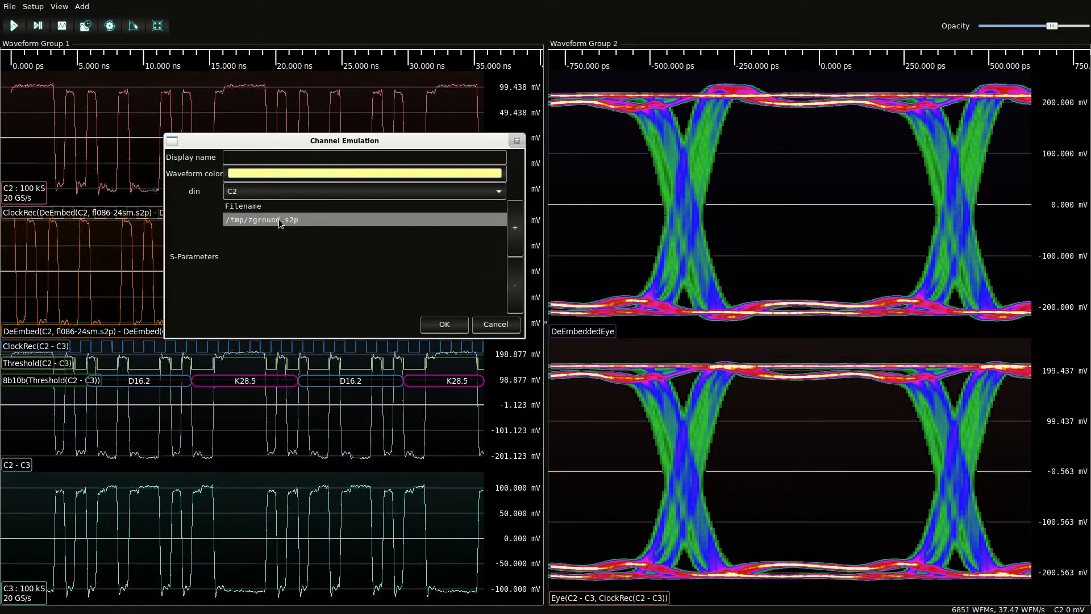
Apply the C2 channel emulation and add a matching one to C3 using zground.s2p
click(444, 325)
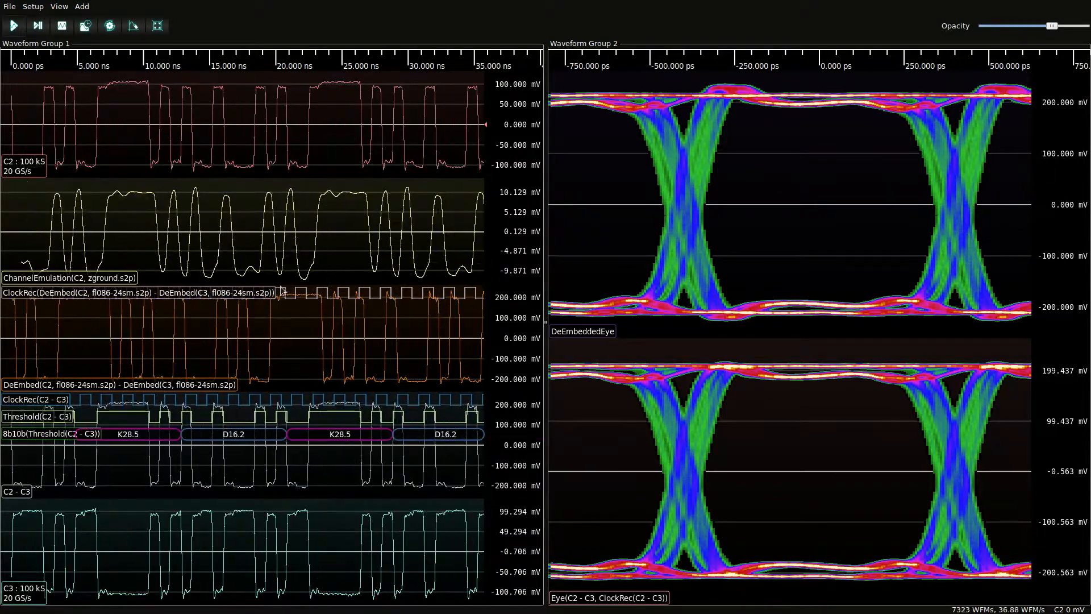
right_click(308, 550)
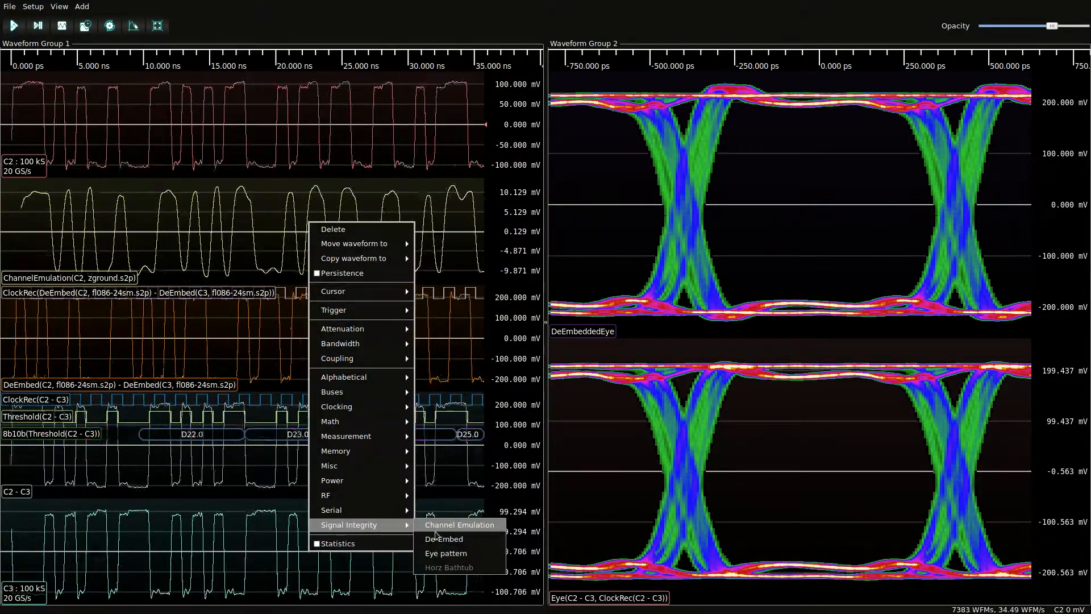
click(448, 526)
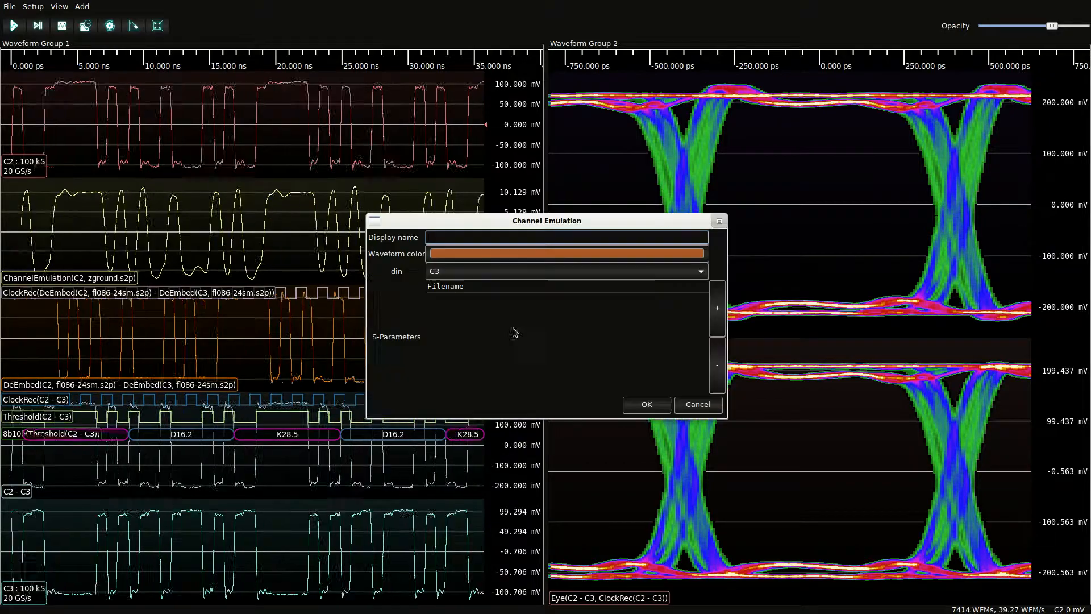
click(715, 303)
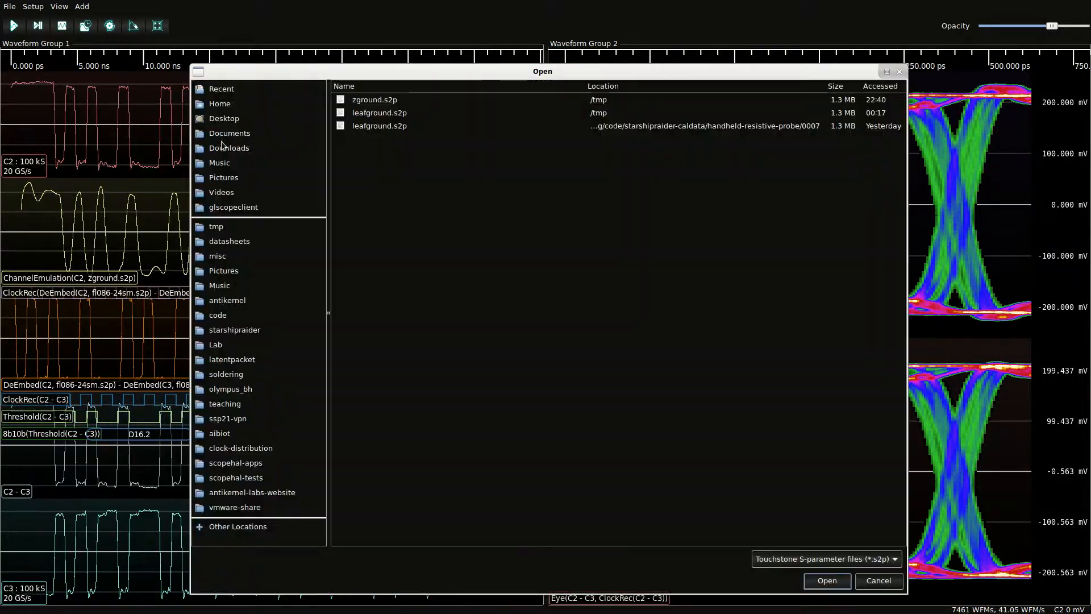
double_click(378, 105)
click(647, 404)
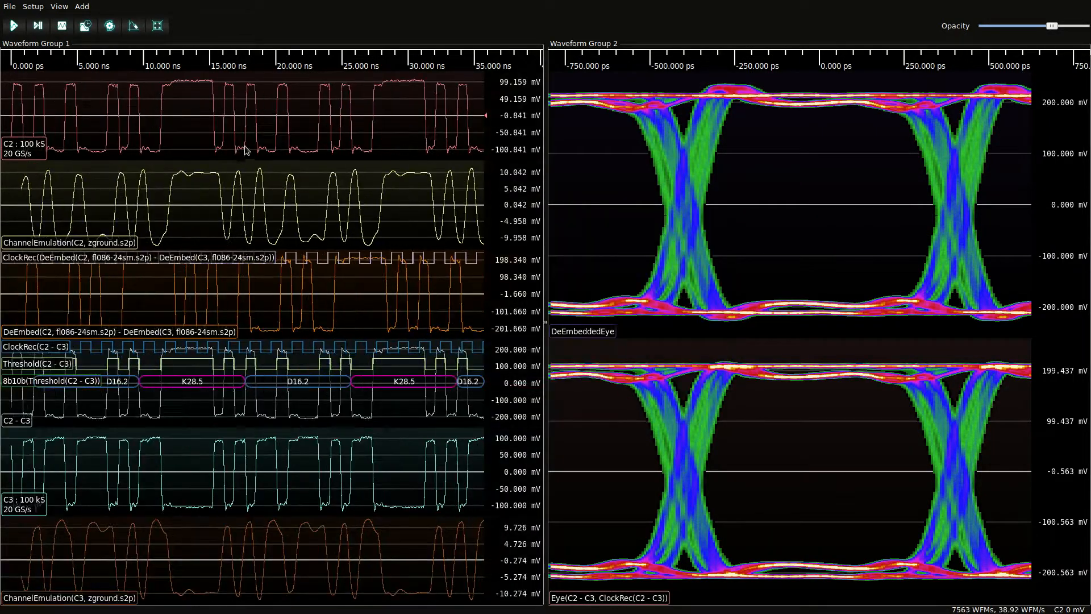
Delete the raw C2 and C3 waveforms from Waveform Group 1
right_click(274, 108)
click(276, 110)
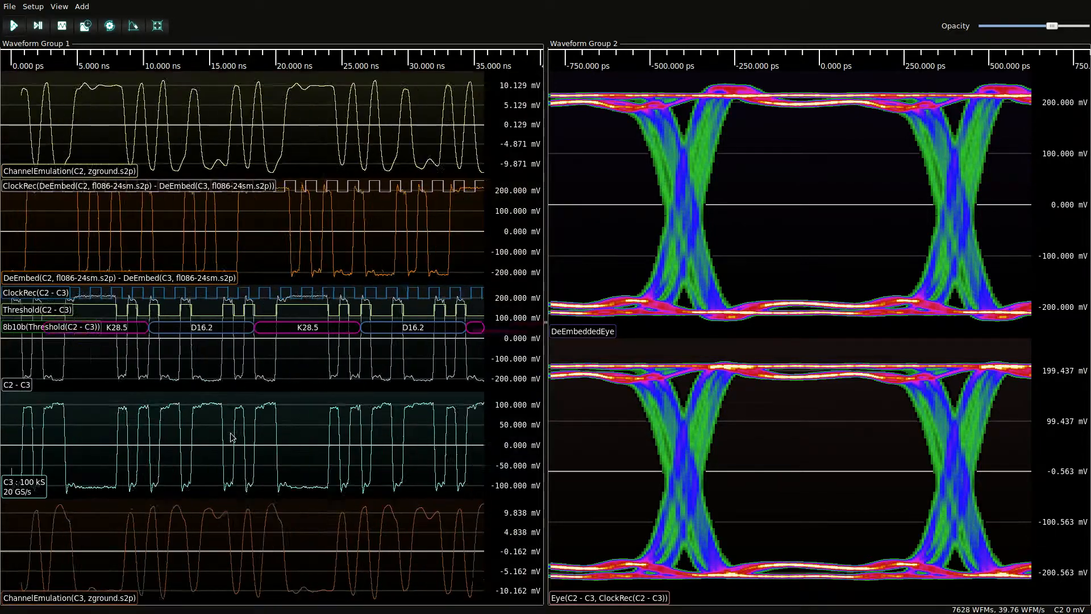
right_click(238, 120)
click(267, 123)
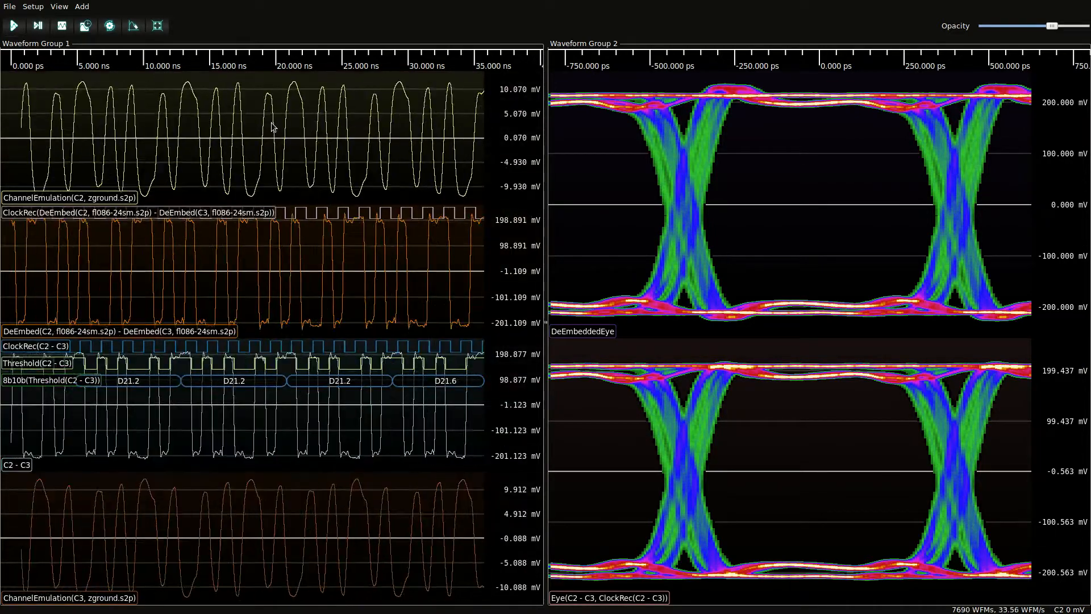
Subtract the channel-emulated C3 waveform from the channel-emulated C2 waveform
right_click(278, 128)
mouse_move(343, 327)
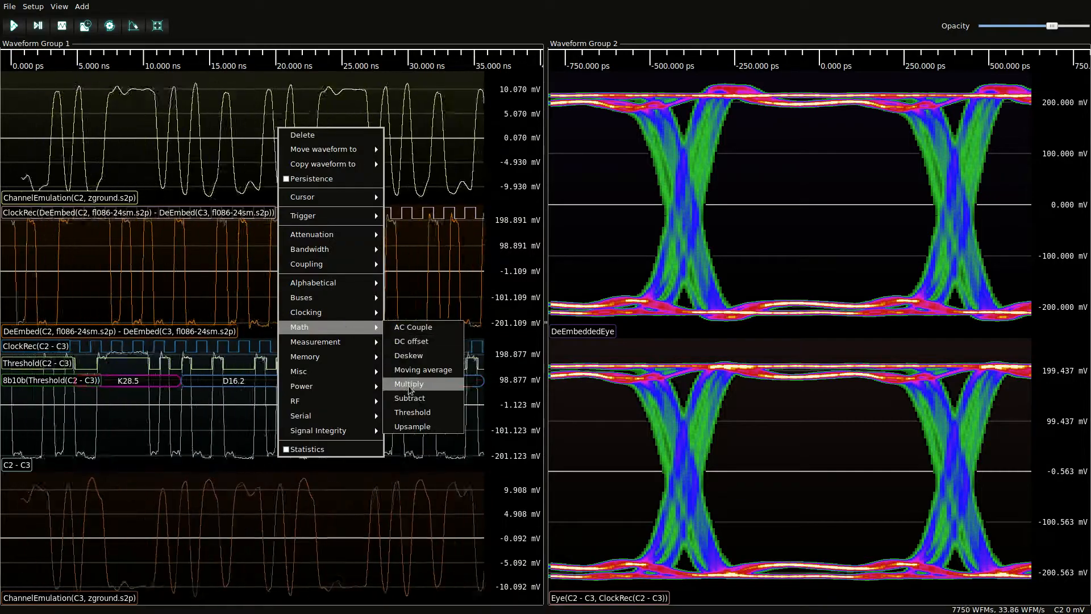
click(413, 401)
click(494, 337)
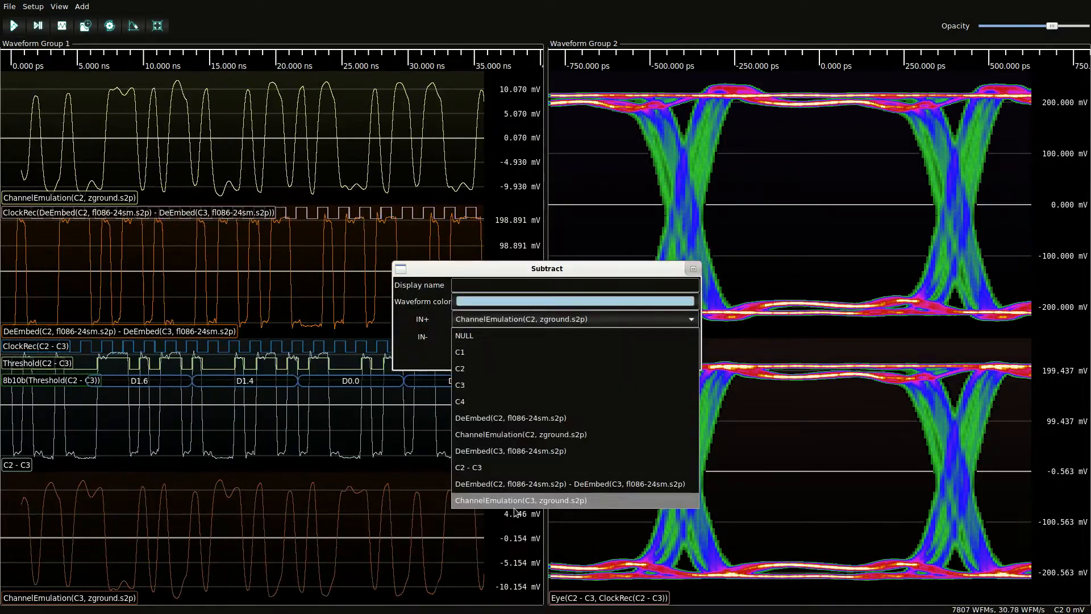
click(521, 500)
click(618, 356)
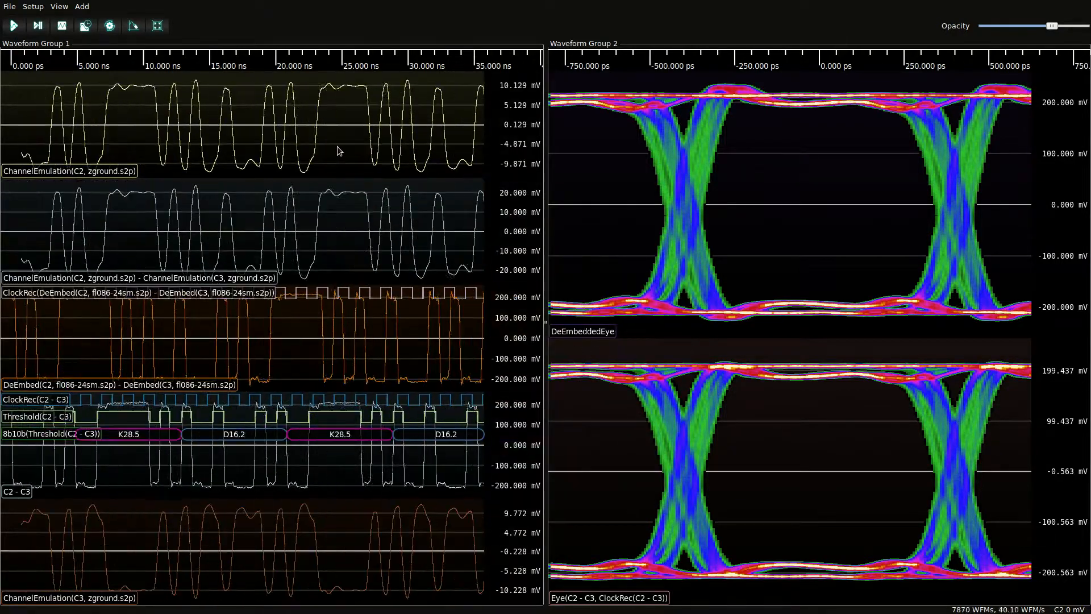
Delete the individual C2 and C3 channel emulation waveforms from Waveform Group 1, keeping their difference
right_click(316, 129)
click(319, 132)
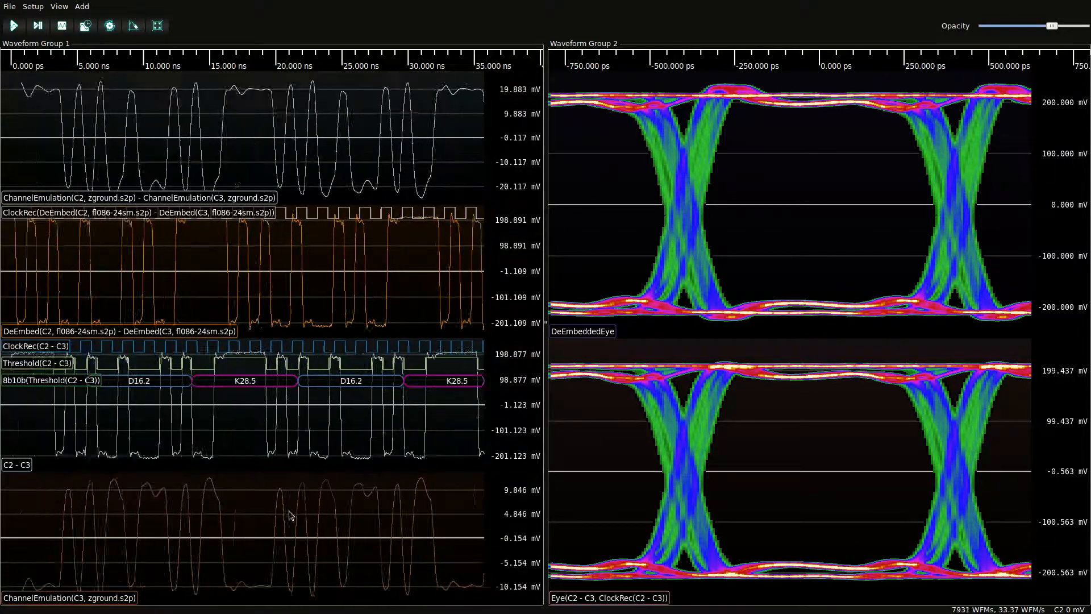
right_click(291, 188)
click(327, 195)
Add PLL clock recovery to the channel-emulated difference waveform with the offered settings
right_click(280, 146)
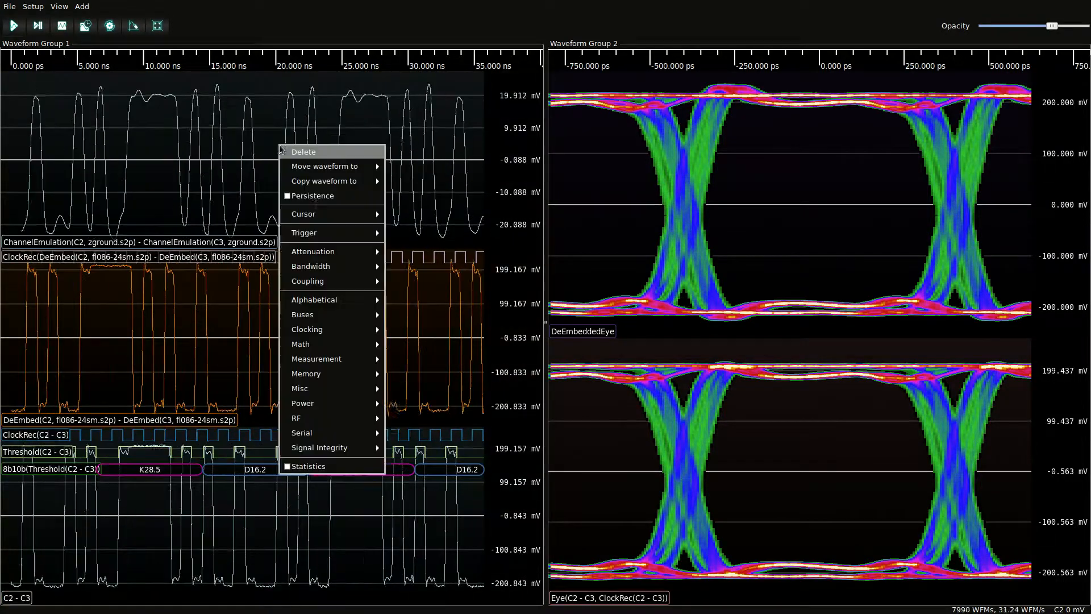
mouse_move(342, 331)
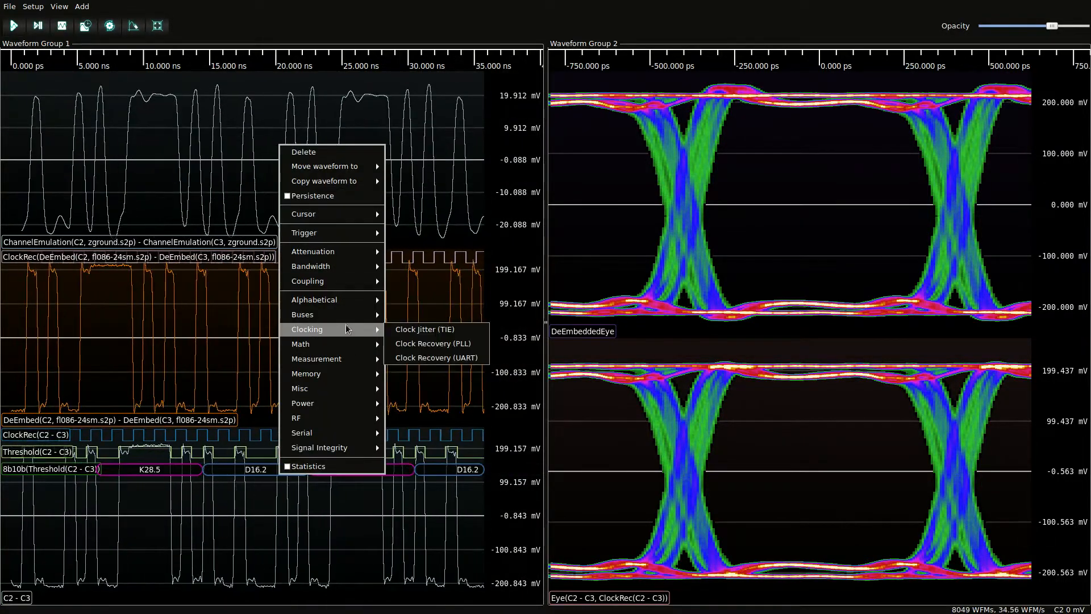
click(415, 344)
click(638, 371)
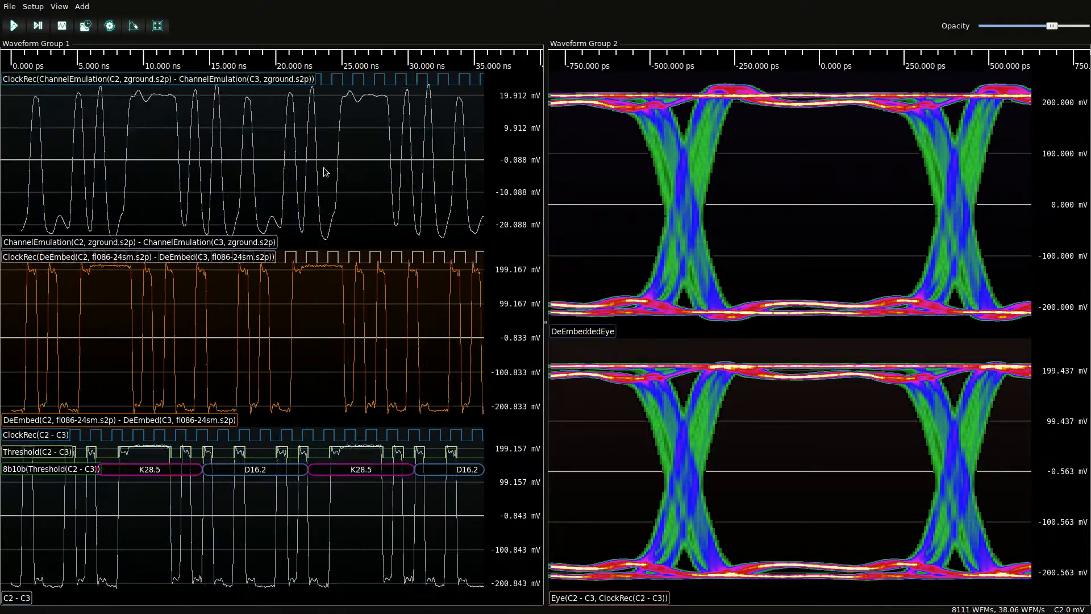
Create an eye pattern named EmulatedEye from the channel-emulated difference waveform, clocked by its own recovered clock
right_click(318, 164)
mouse_move(398, 464)
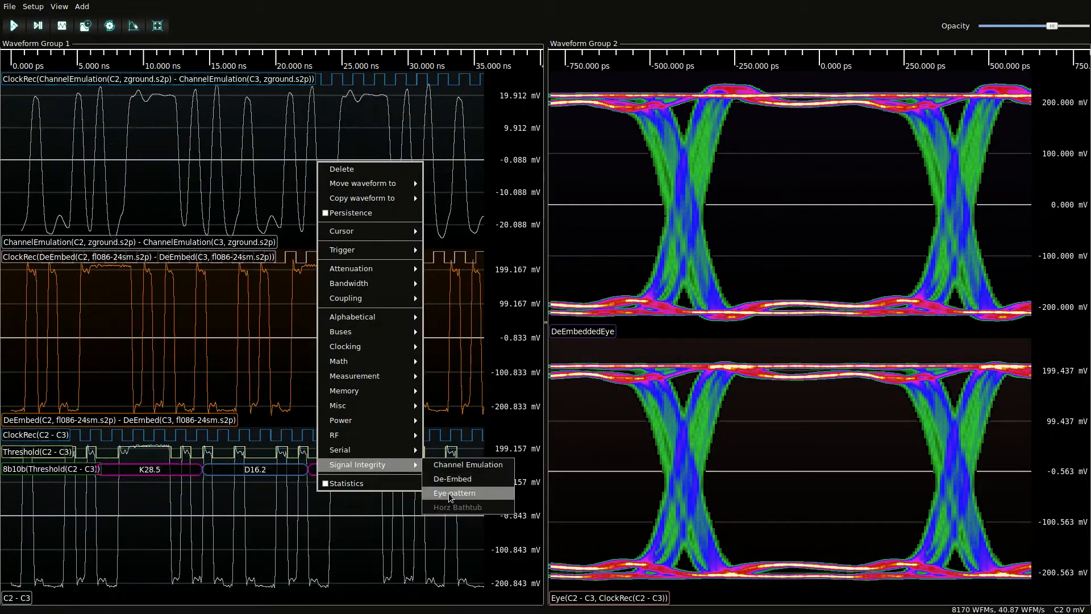
click(458, 475)
click(562, 322)
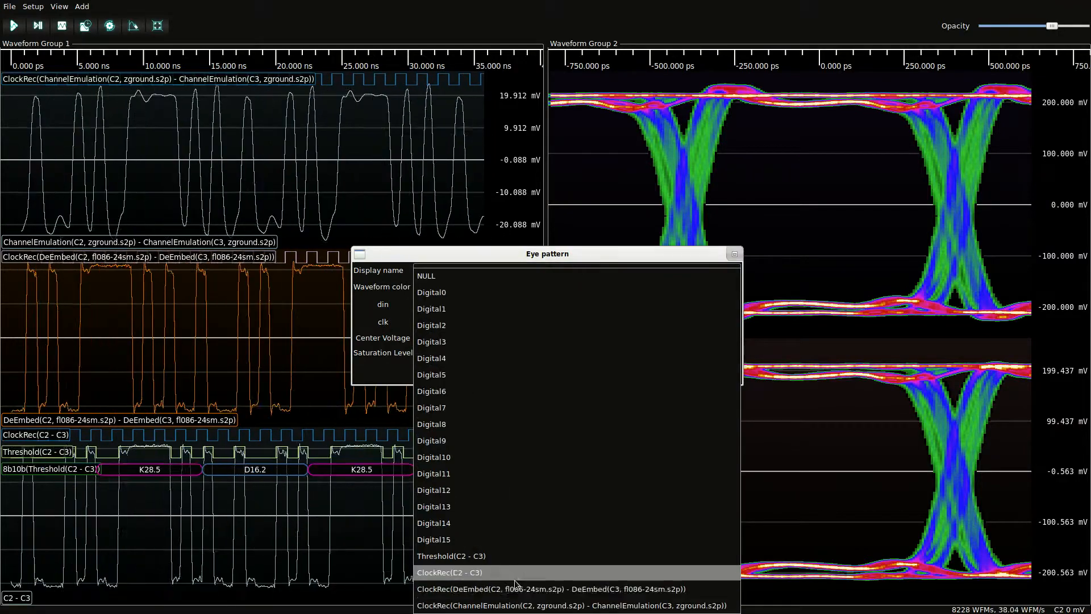
click(513, 606)
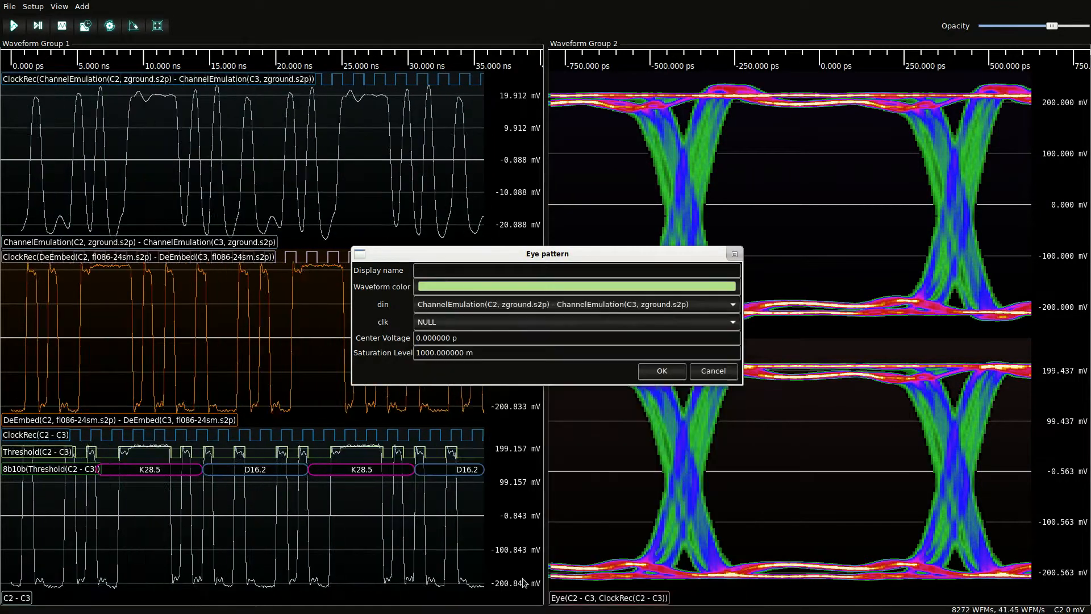
click(453, 271)
text(EmulatedEye)
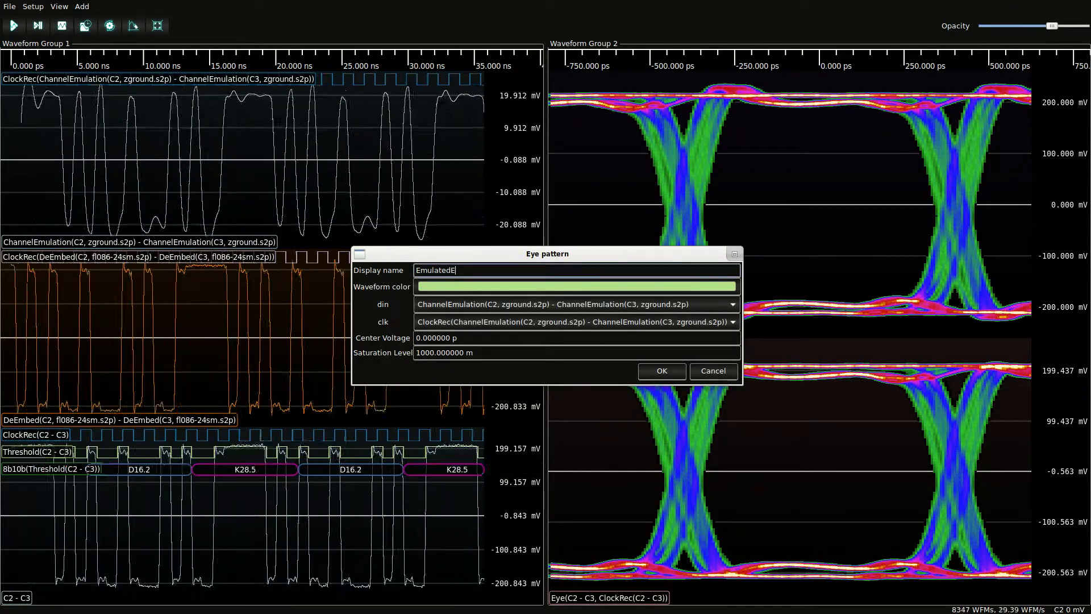
click(660, 371)
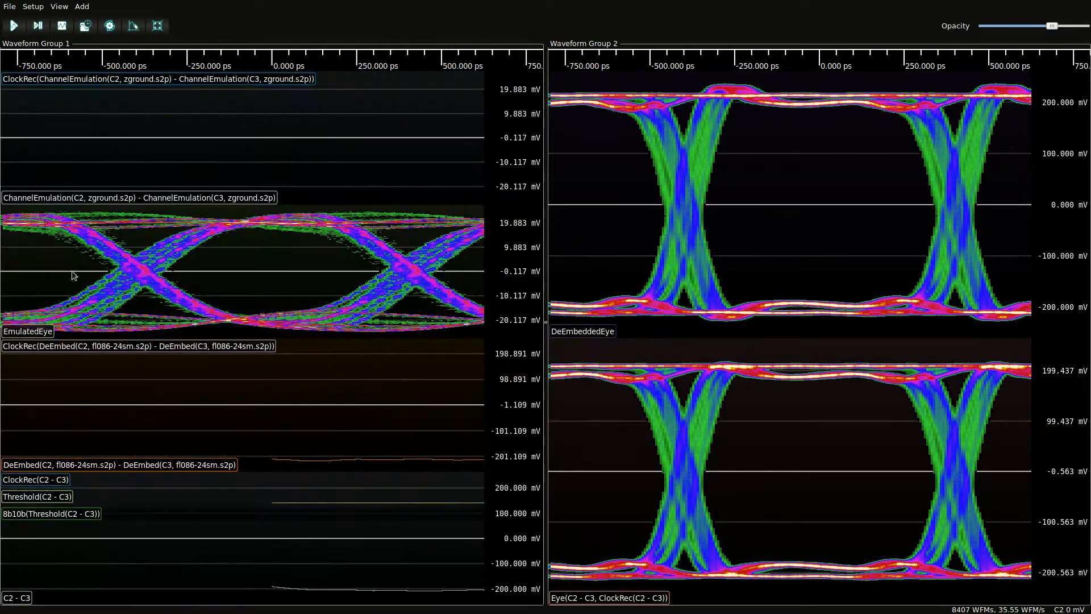
Move EmulatedEye into Waveform Group 2 and widen Waveform Group 1's time scale to about 120 ns
drag(29, 331, 150, 343)
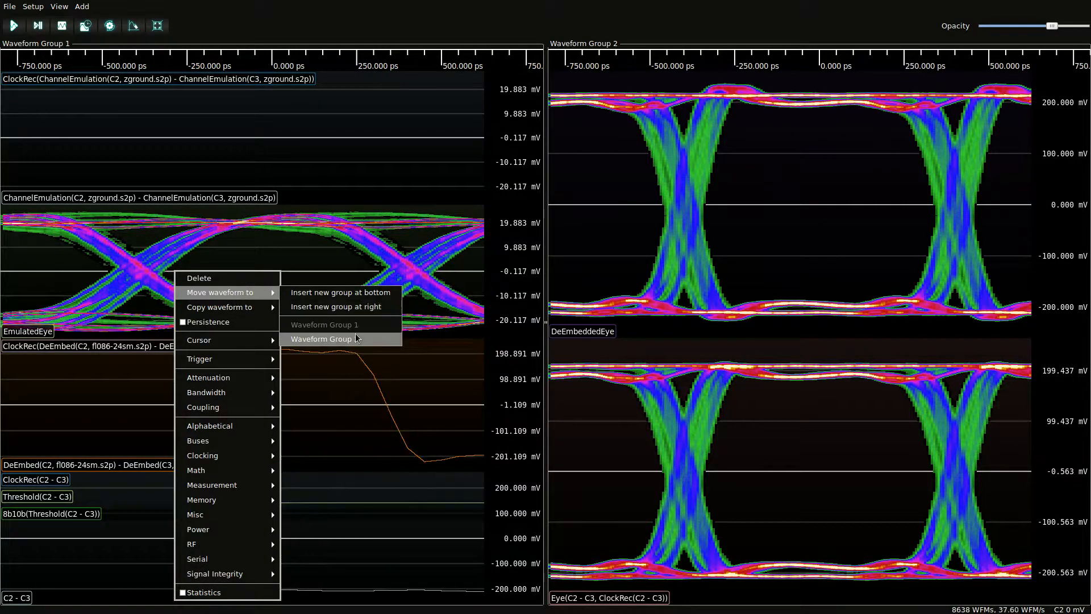
click(356, 339)
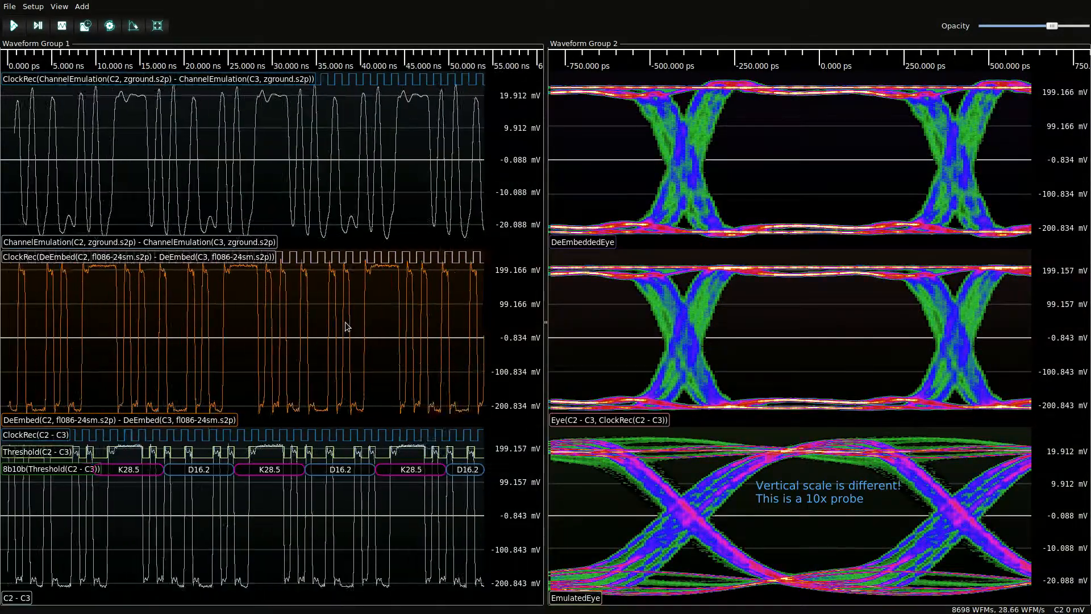
scroll(346, 321, down, 2)
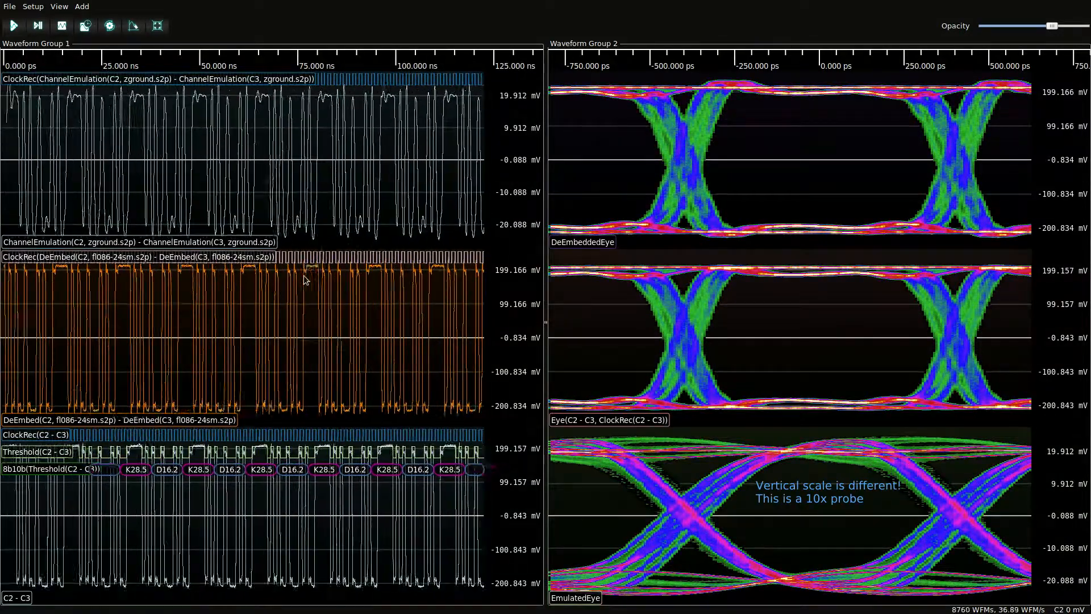